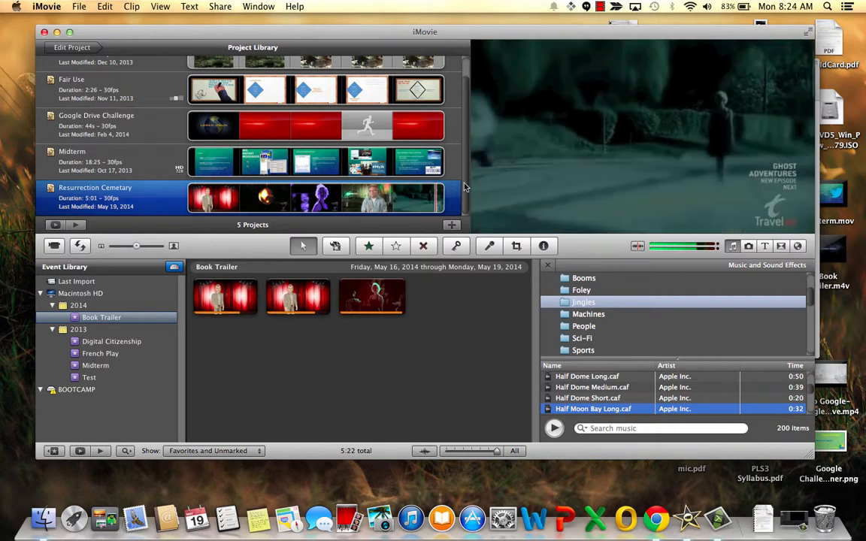
# Step: Start a new project, preview the Comic Book theme and set the project theme to No Theme
pyautogui.scroll(2, 465, 186)
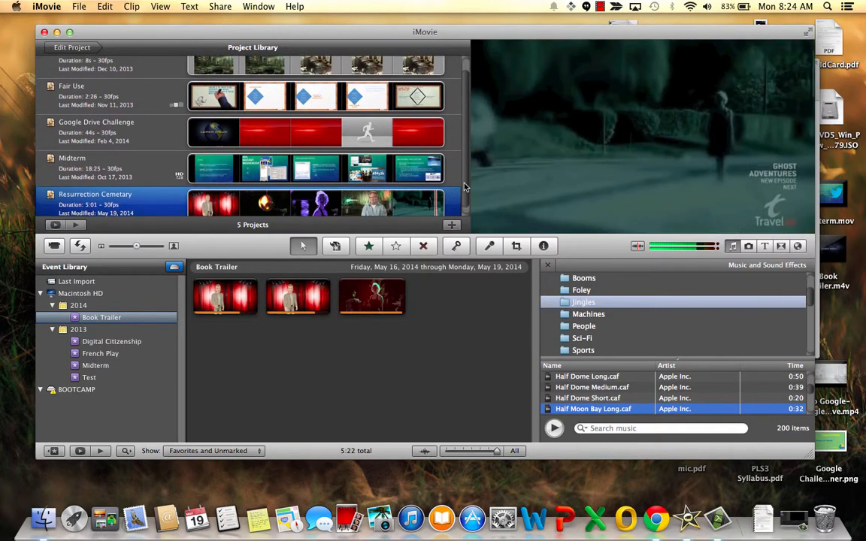
pyautogui.scroll(2, 465, 186)
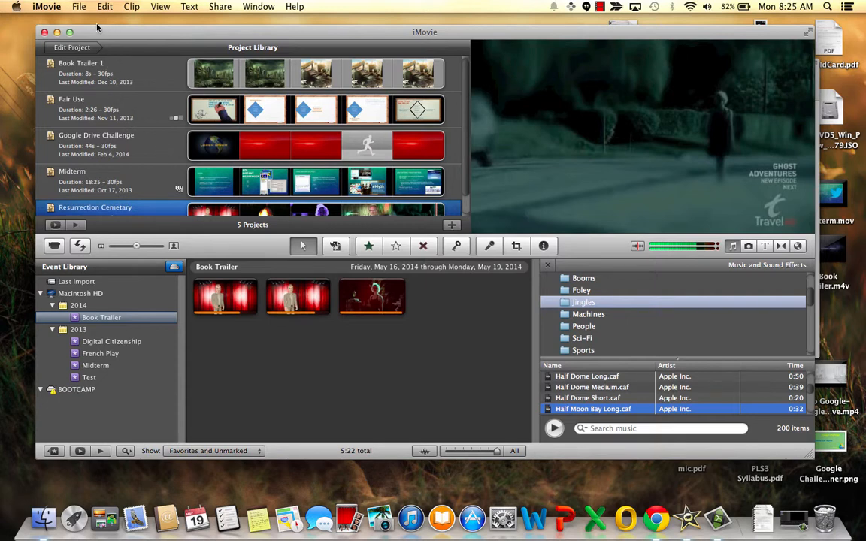
pyautogui.click(79, 7)
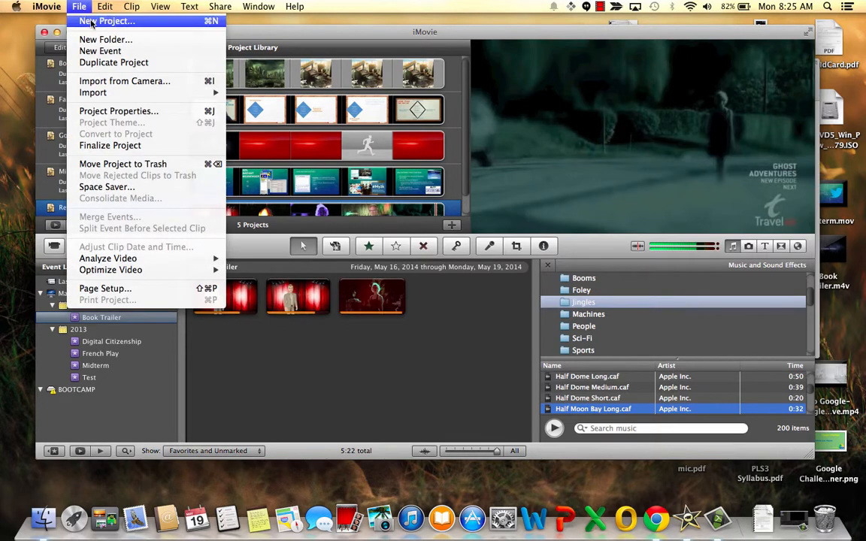
pyautogui.click(89, 19)
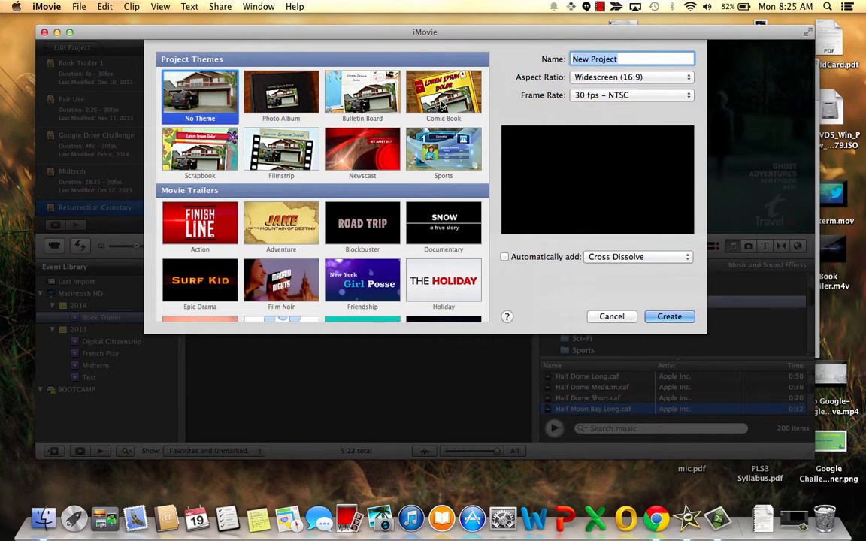
pyautogui.click(442, 107)
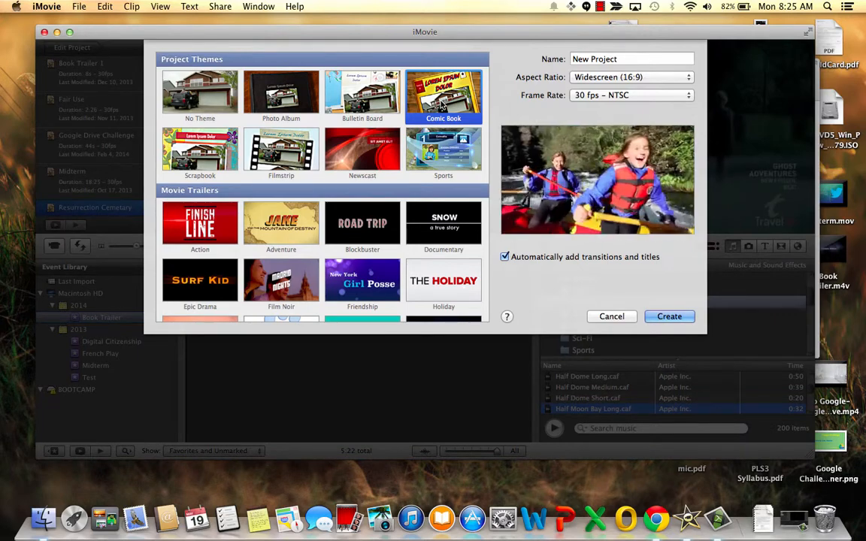
pyautogui.click(215, 95)
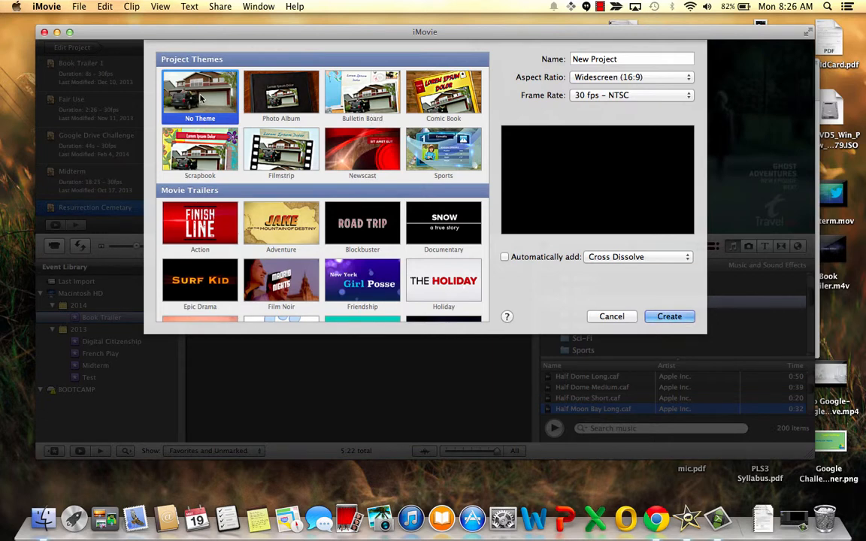
# Step: Name the new project with the creator's surname followed by "- Digital Narrative" and create it
pyautogui.click(632, 59)
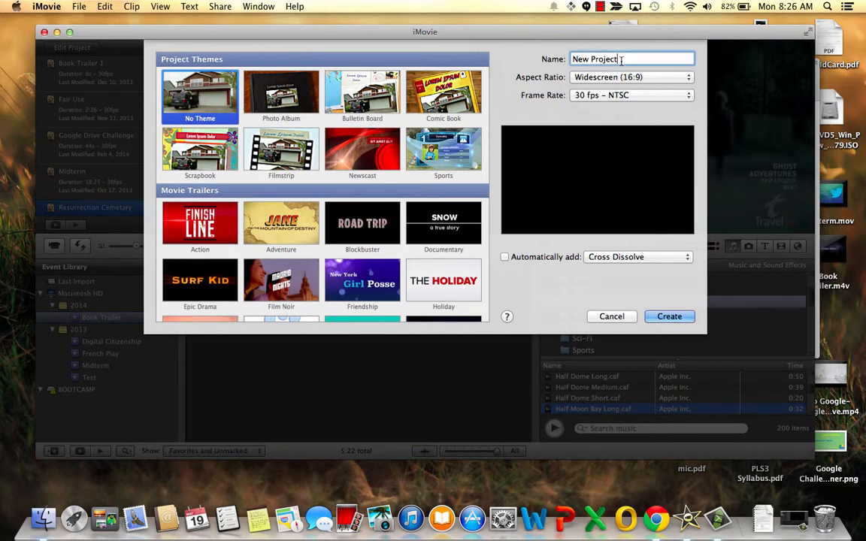
pyautogui.press('BackSpace')
pyautogui.press('BackSpace')
pyautogui.press('BackSpace')
pyautogui.press('BackSpace')
pyautogui.press('BackSpace')
pyautogui.press('BackSpace')
pyautogui.press('BackSpace')
pyautogui.press('BackSpace')
pyautogui.press('BackSpace')
pyautogui.press('BackSpace')
pyautogui.press('BackSpace')
pyautogui.write('Nowaczyk - Digital N')
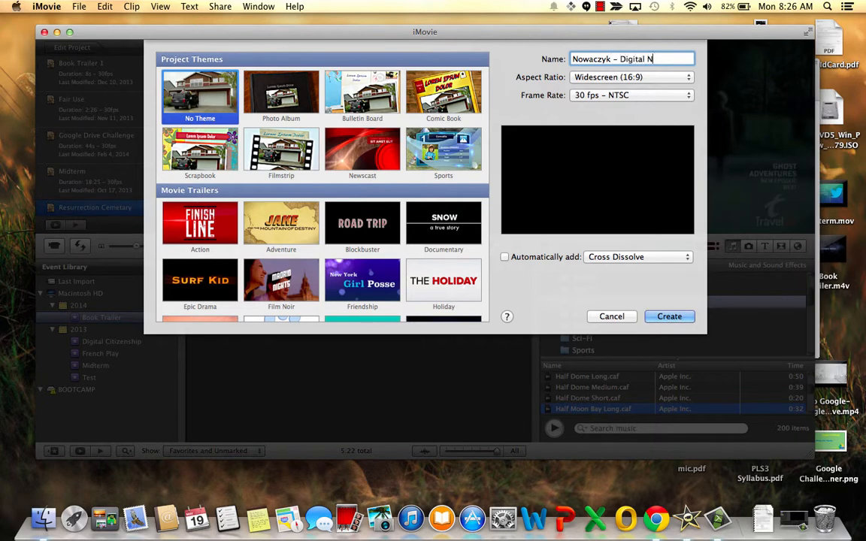
pyautogui.write('arrative')
pyautogui.click(669, 317)
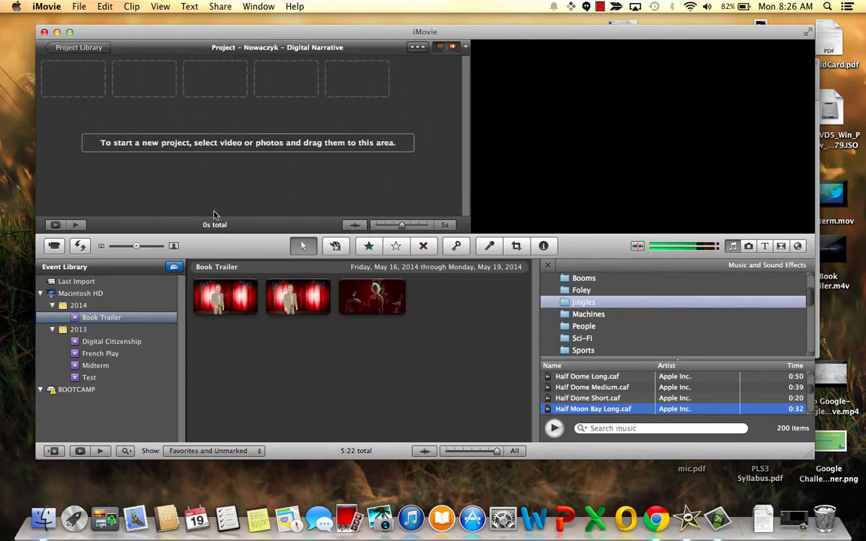
# Step: View the new project's entry in the project library and return to its editing view
pyautogui.click(83, 47)
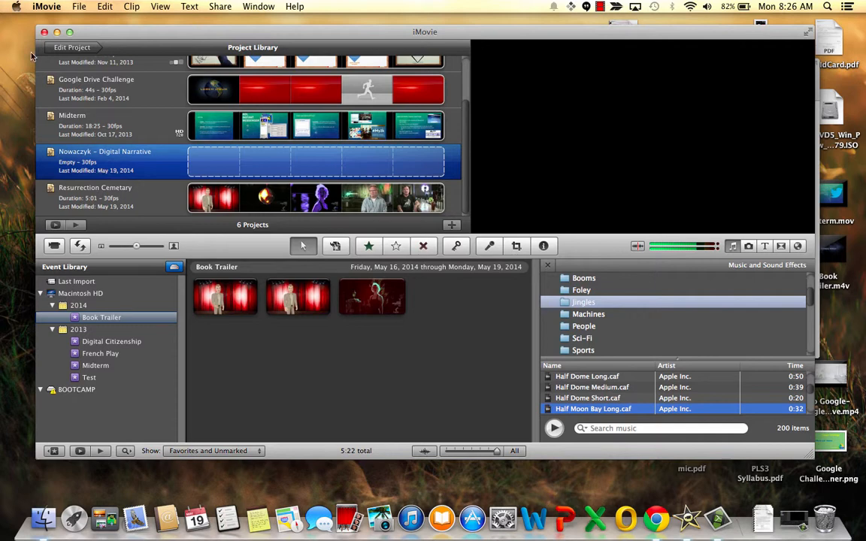
pyautogui.click(65, 48)
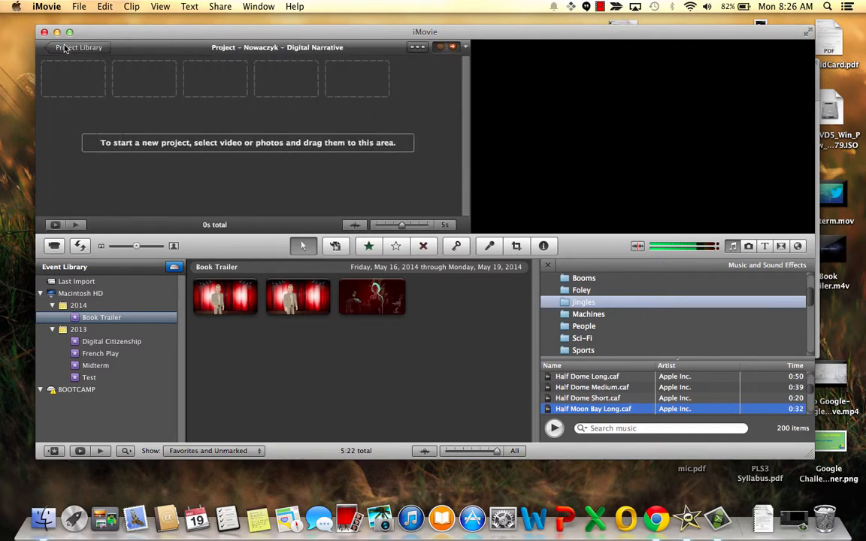
pyautogui.click(64, 48)
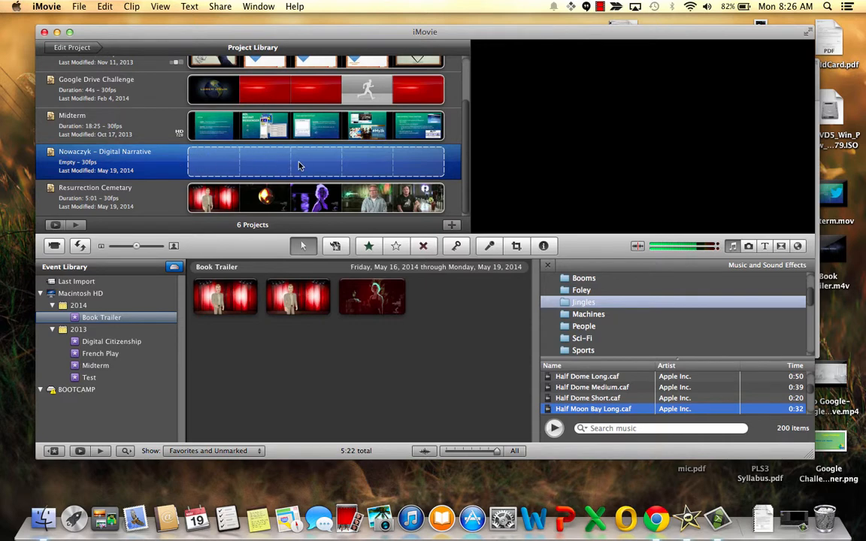
pyautogui.click(73, 48)
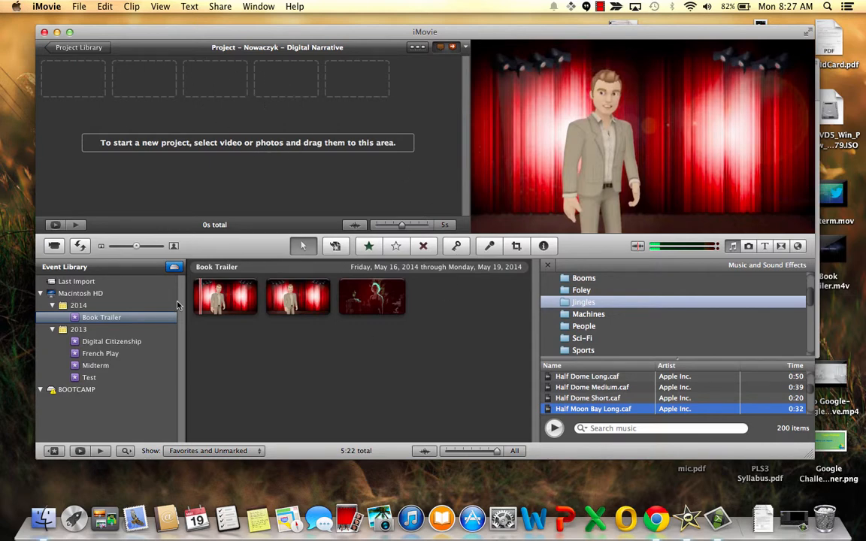
# Step: Swap the project and event areas and restore their original arrangement
pyautogui.click(81, 247)
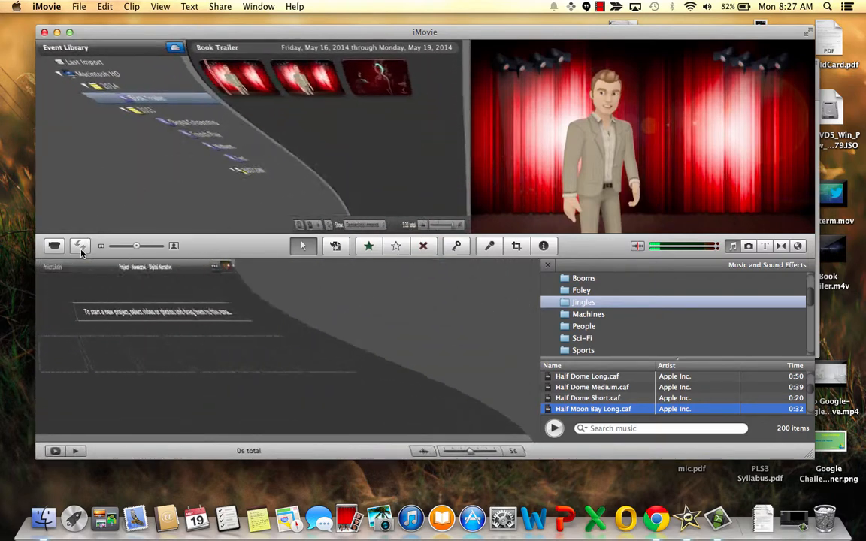
pyautogui.click(80, 247)
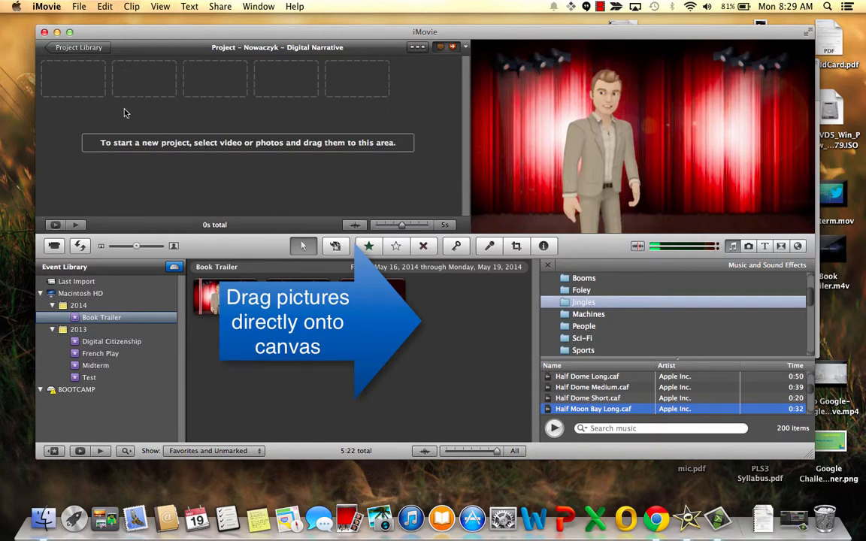
# Step: Add Bachelors-Grove-ghost.jpg, cemetary.jpg and Gatebars.jpg from the English Project folder to the project in that order, and close the folder window
pyautogui.click(43, 519)
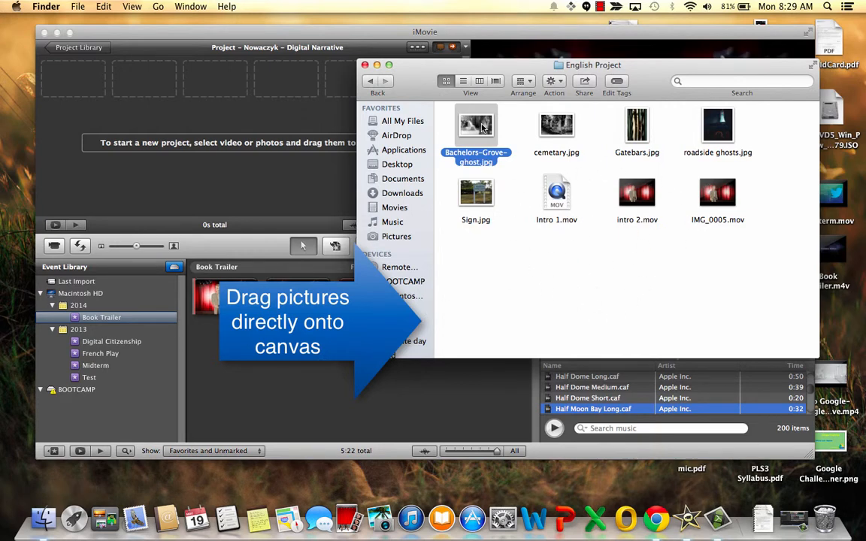
pyautogui.moveTo(483, 128)
pyautogui.mouseDown()
pyautogui.moveTo(277, 92)
pyautogui.moveTo(53, 75)
pyautogui.moveTo(45, 89)
pyautogui.moveTo(77, 84)
pyautogui.mouseUp()
pyautogui.moveTo(515, 126); pyautogui.dragTo(133, 78)
pyautogui.rightClick(647, 150)
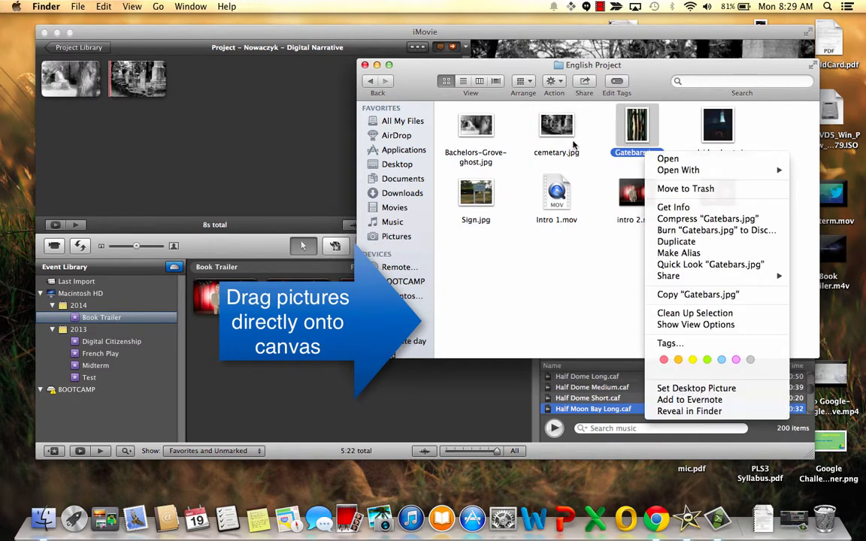
pyautogui.click(218, 101)
pyautogui.moveTo(641, 135); pyautogui.dragTo(219, 78)
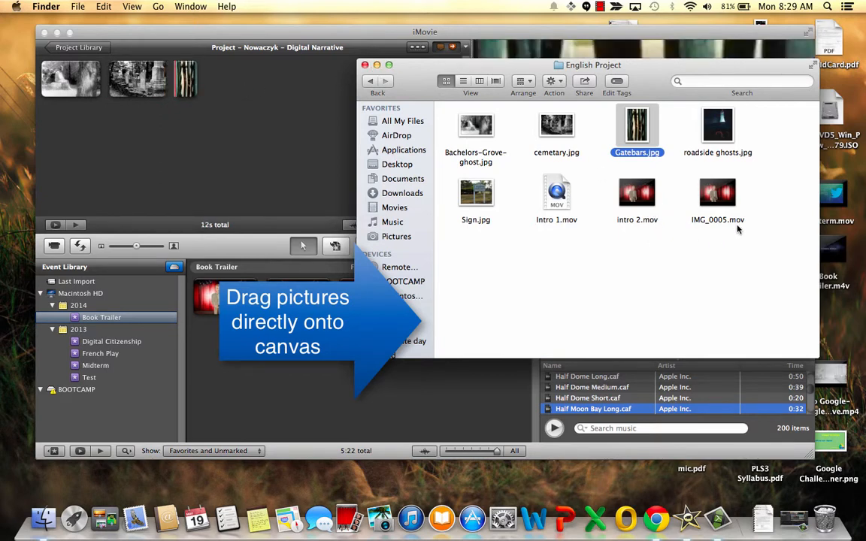
pyautogui.click(364, 66)
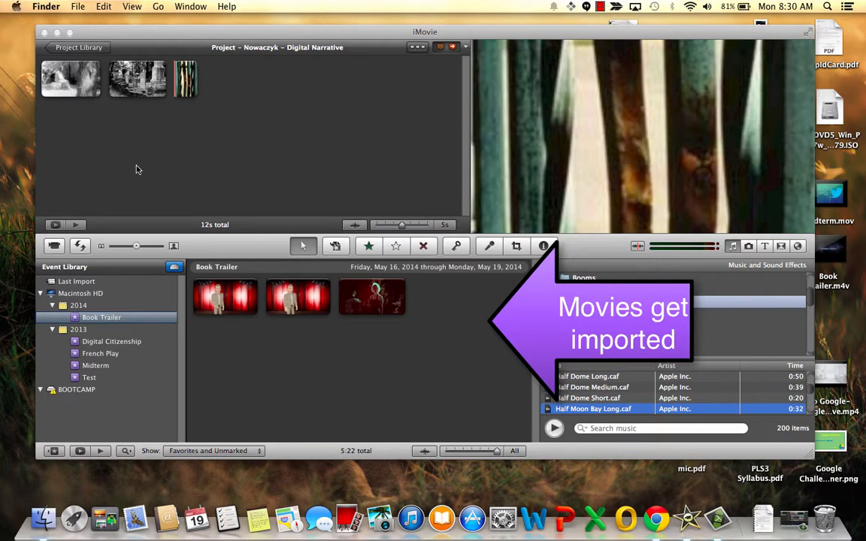
# Step: Look through the project library and the available import options, and return to editing the Digital Narrative project
pyautogui.click(75, 47)
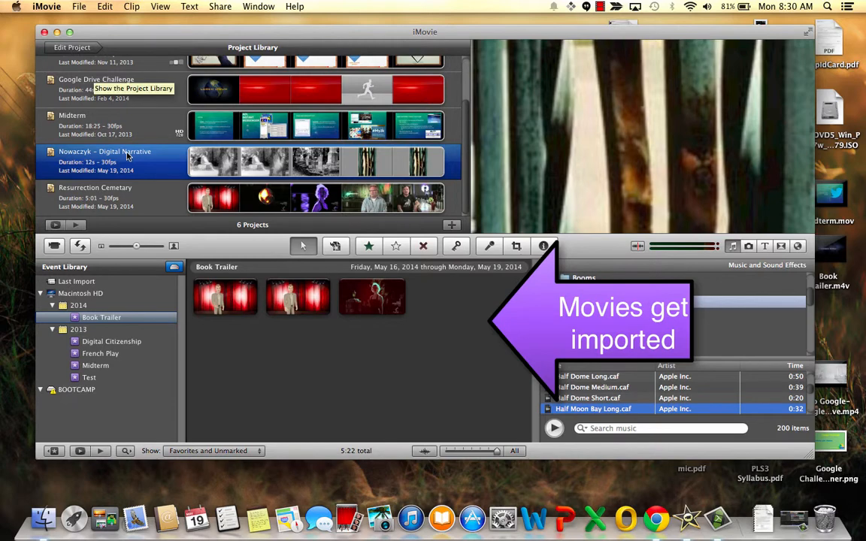
pyautogui.scroll(3, 124, 150)
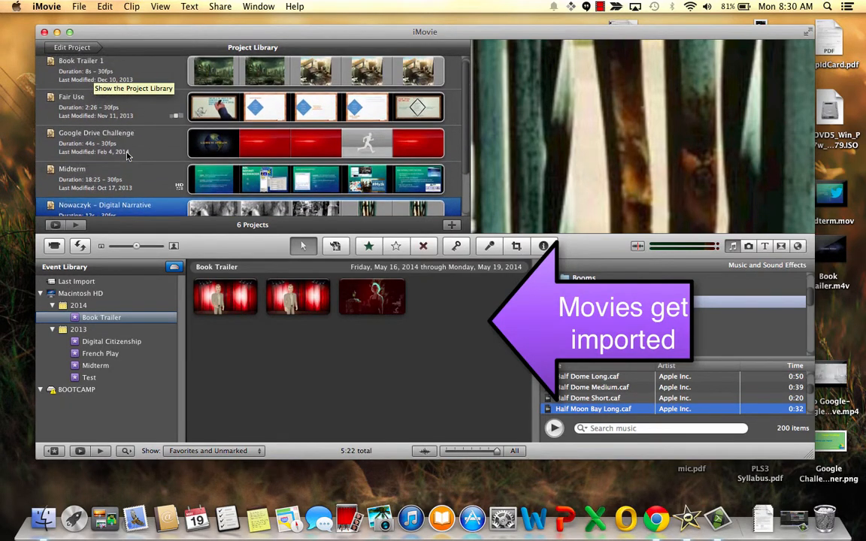
pyautogui.scroll(-3, 127, 155)
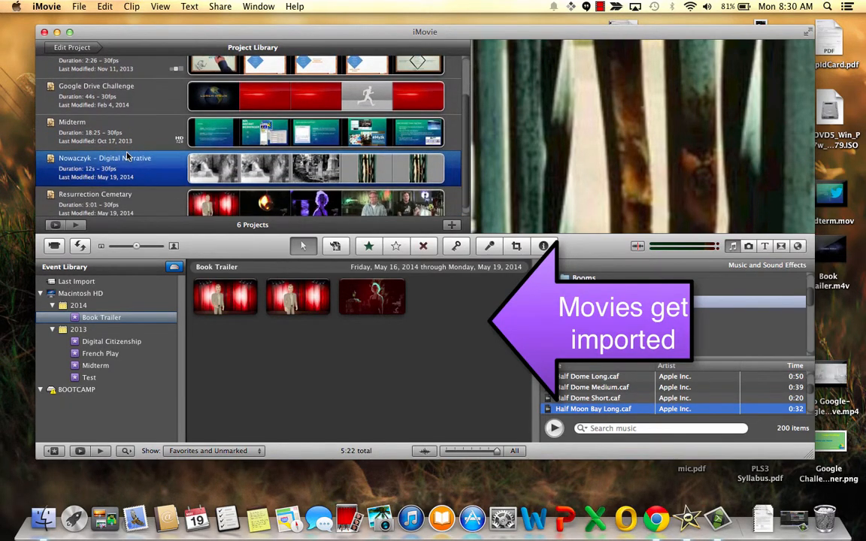
pyautogui.scroll(-1, 127, 156)
pyautogui.click(80, 7)
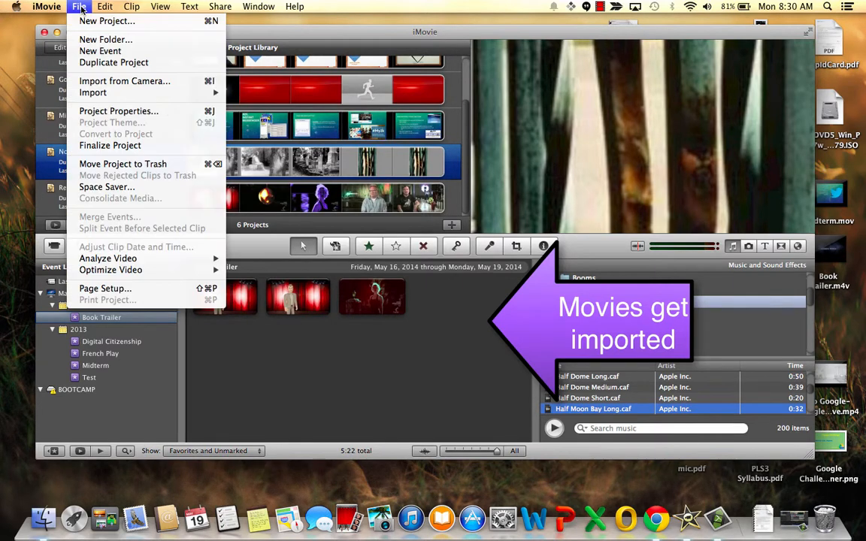
pyautogui.moveTo(103, 90)
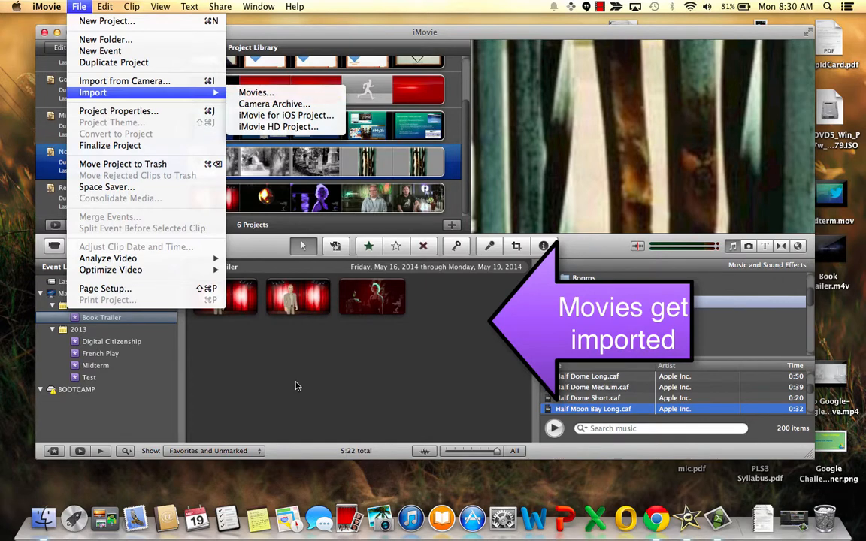
pyautogui.click(266, 344)
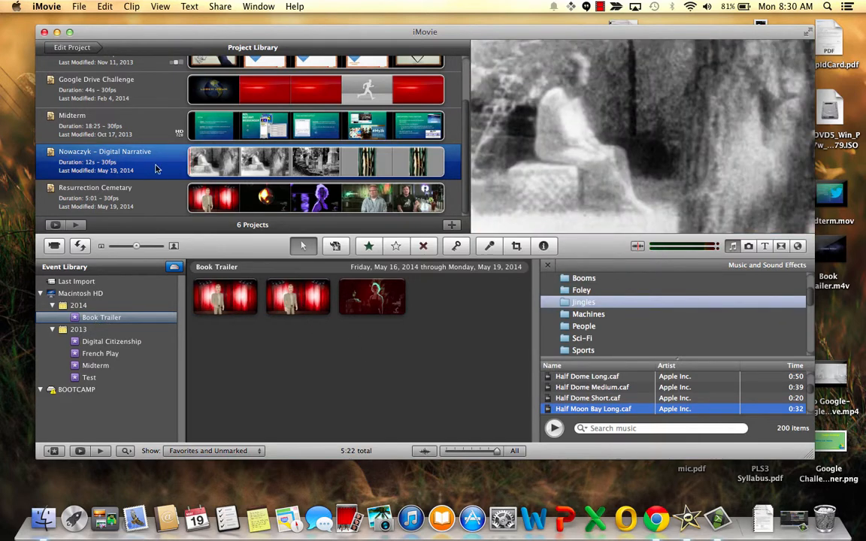
pyautogui.click(69, 45)
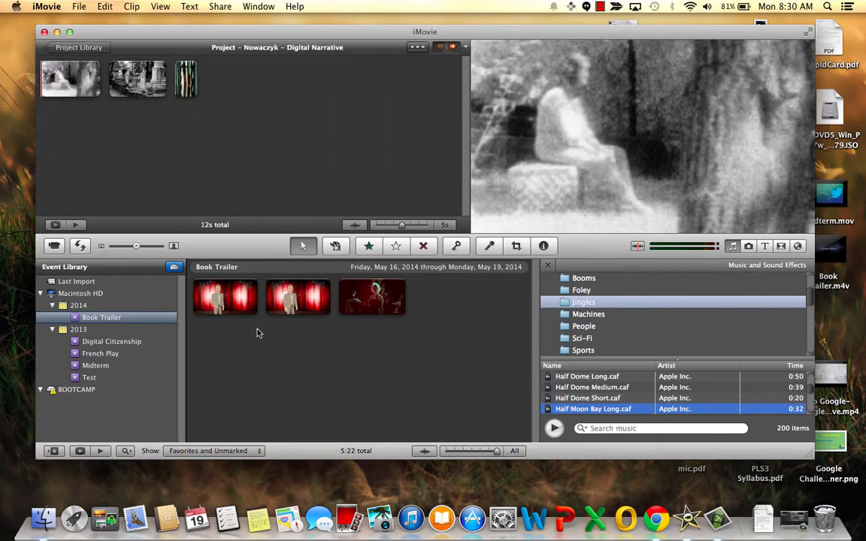
# Step: Add the entire first and second Book Trailer event clips to the end of the project, after the gate bars photo
pyautogui.click(244, 311)
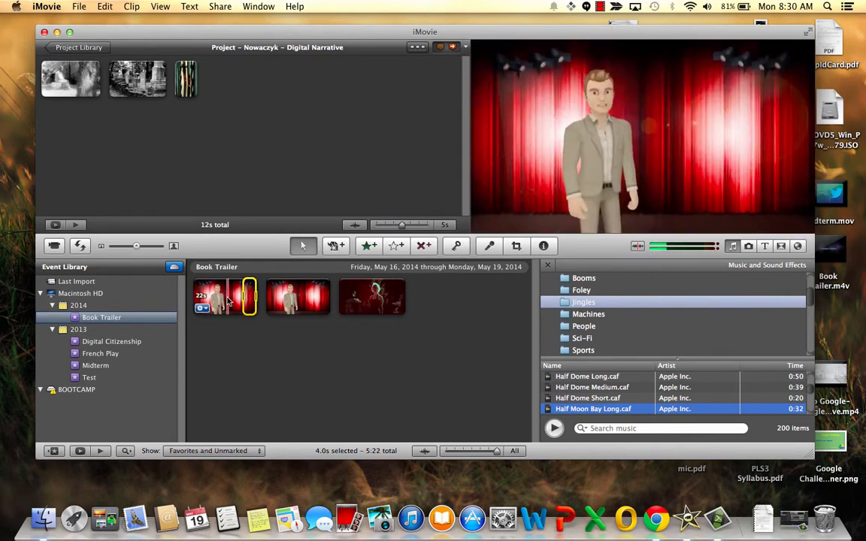
pyautogui.click(228, 301)
pyautogui.doubleClick(228, 301)
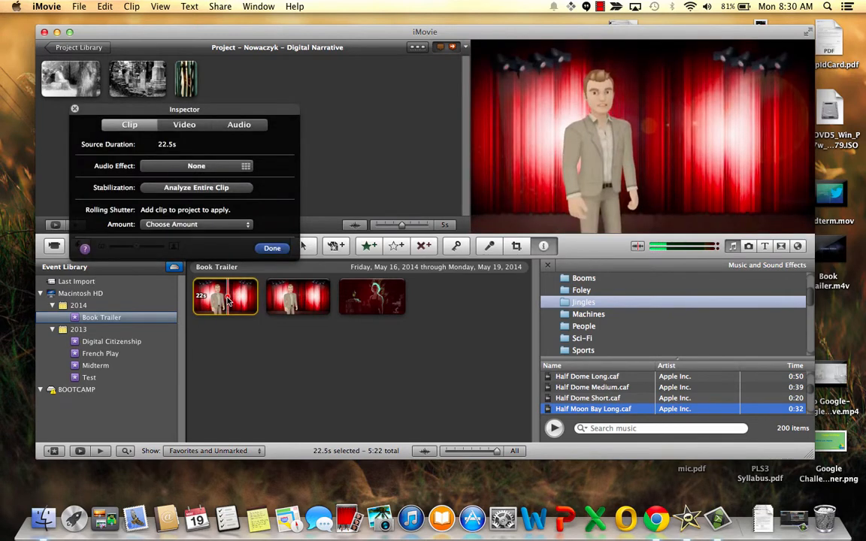
pyautogui.click(272, 248)
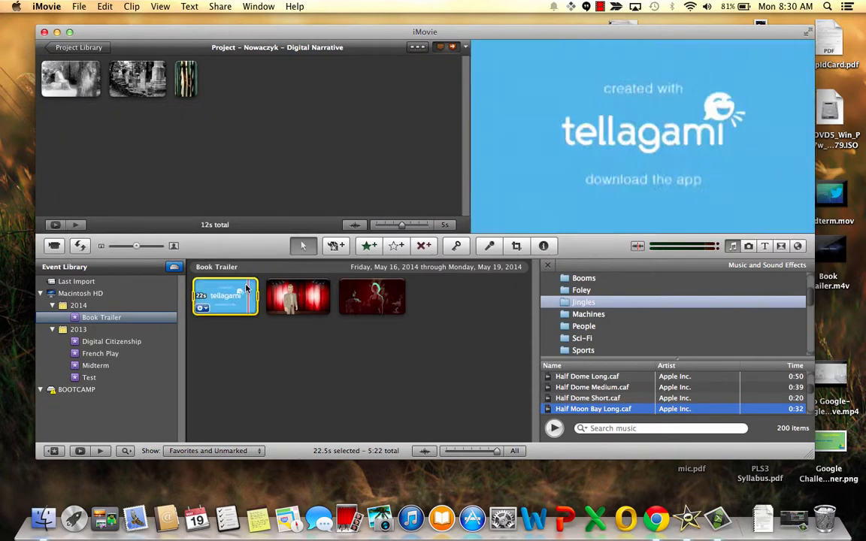
pyautogui.moveTo(243, 296); pyautogui.dragTo(235, 92)
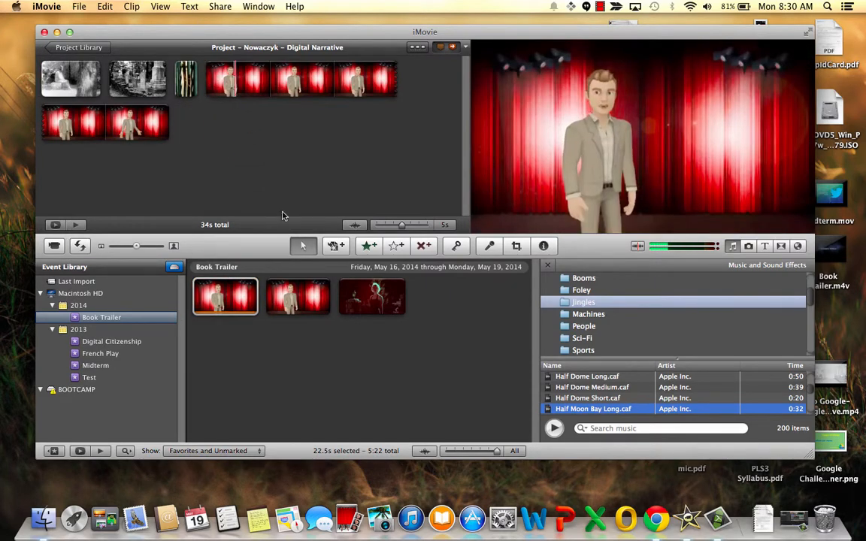
pyautogui.click(299, 300)
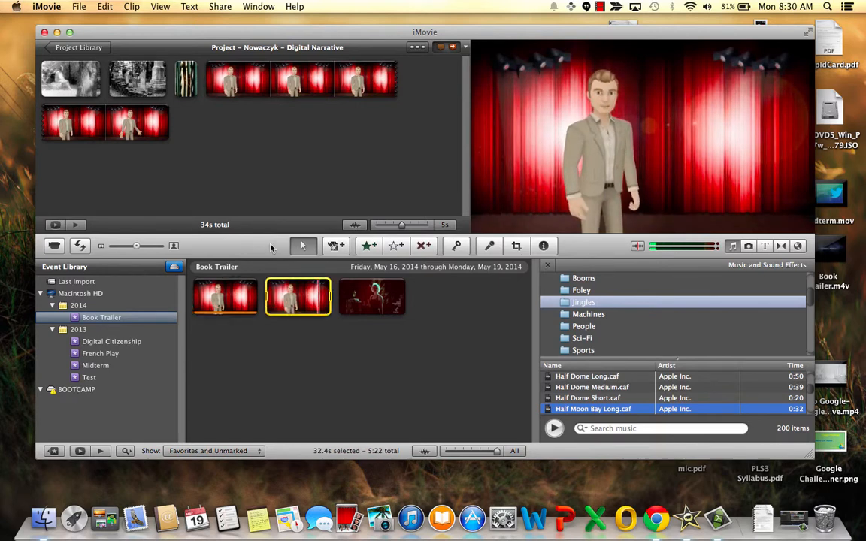
pyautogui.press('e')
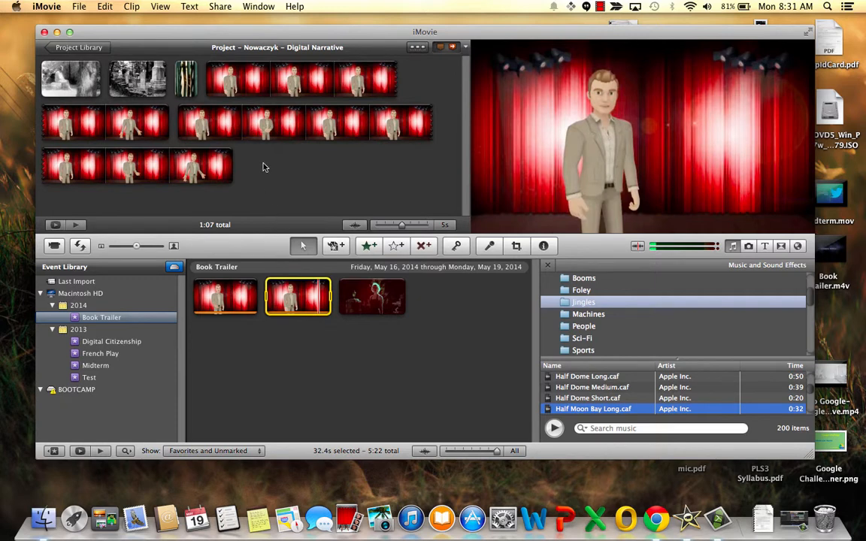
# Step: View the gate bars photo's clip settings and move the photo to the end of the project, after the video clips
pyautogui.doubleClick(188, 86)
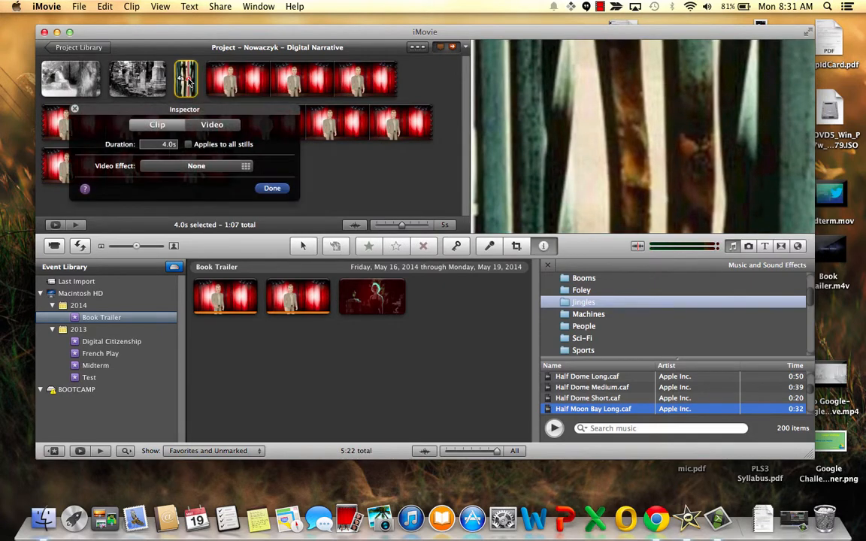
pyautogui.click(271, 188)
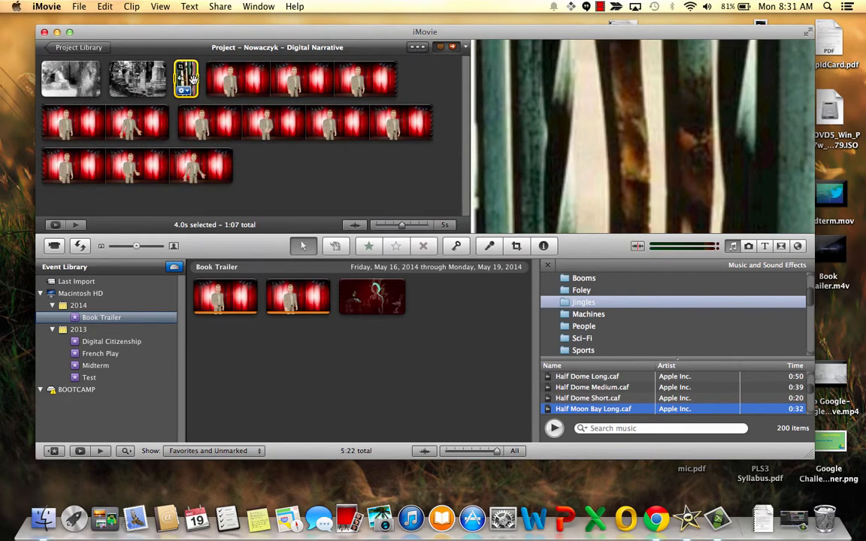
pyautogui.moveTo(193, 81); pyautogui.dragTo(245, 169)
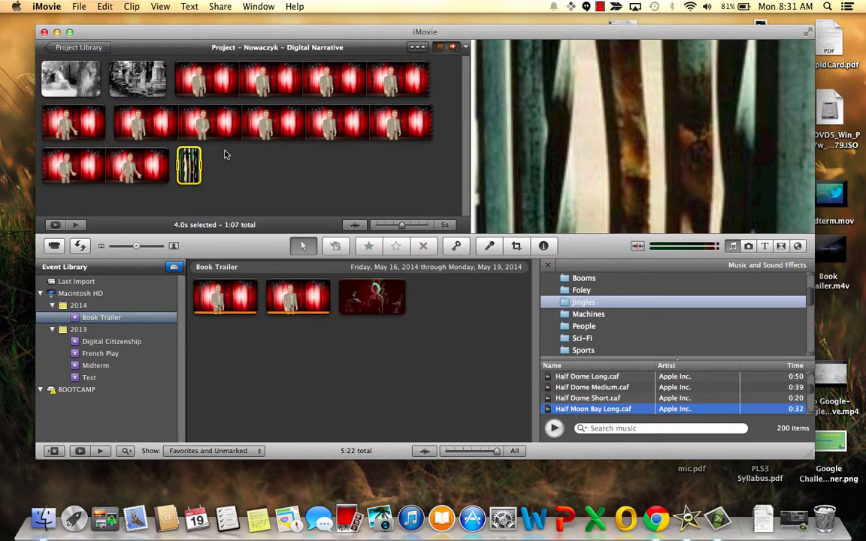
# Step: Try the Fit framing on the gate bars photo at the end of the project, and set it back to Ken Burns
pyautogui.moveTo(192, 166)
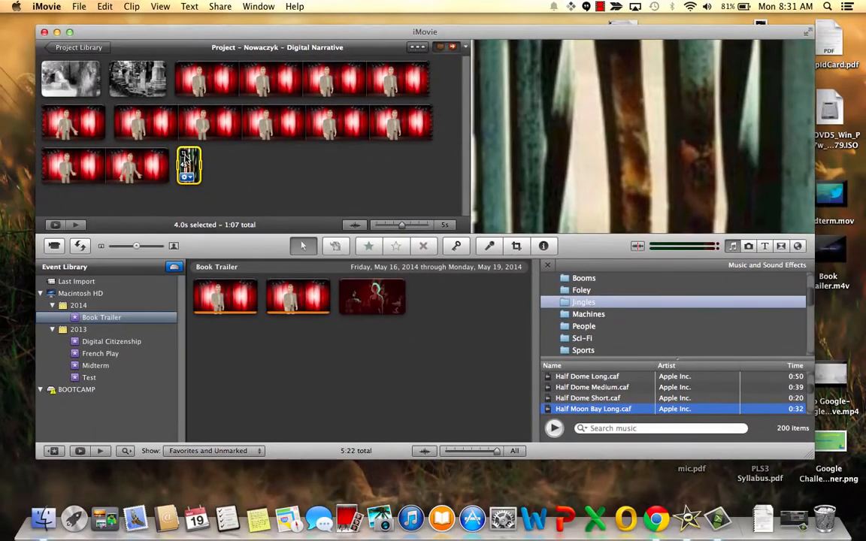
pyautogui.click(190, 242)
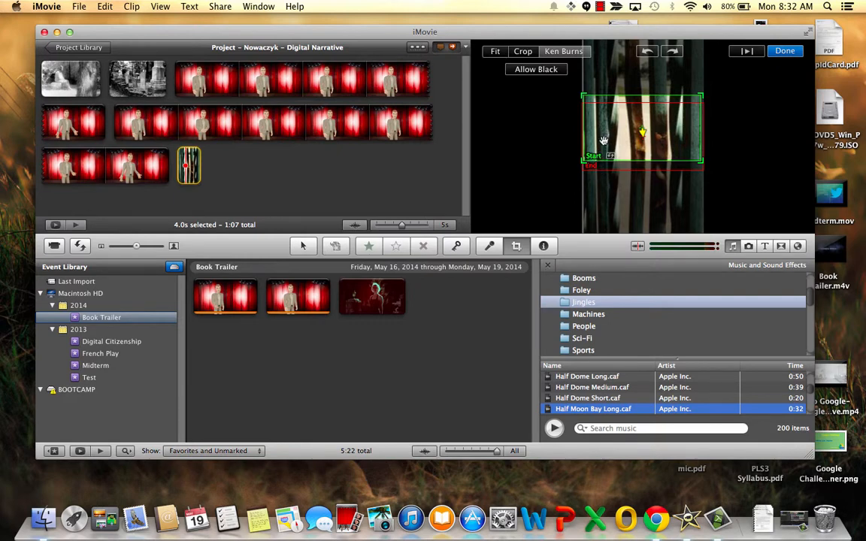
pyautogui.click(496, 52)
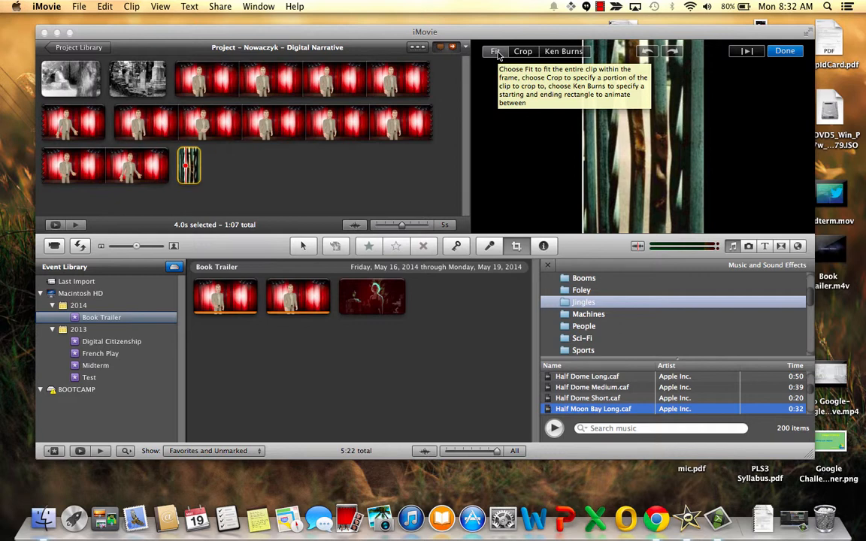
pyautogui.click(564, 51)
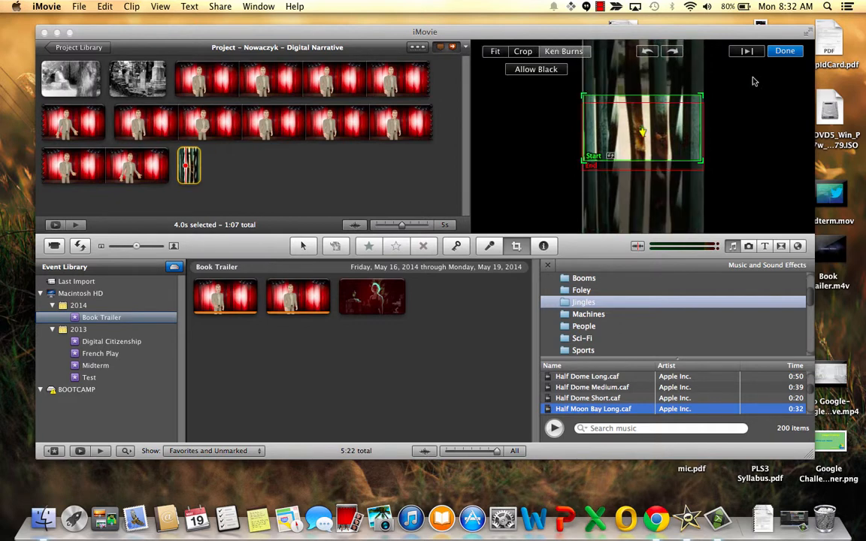
pyautogui.click(785, 51)
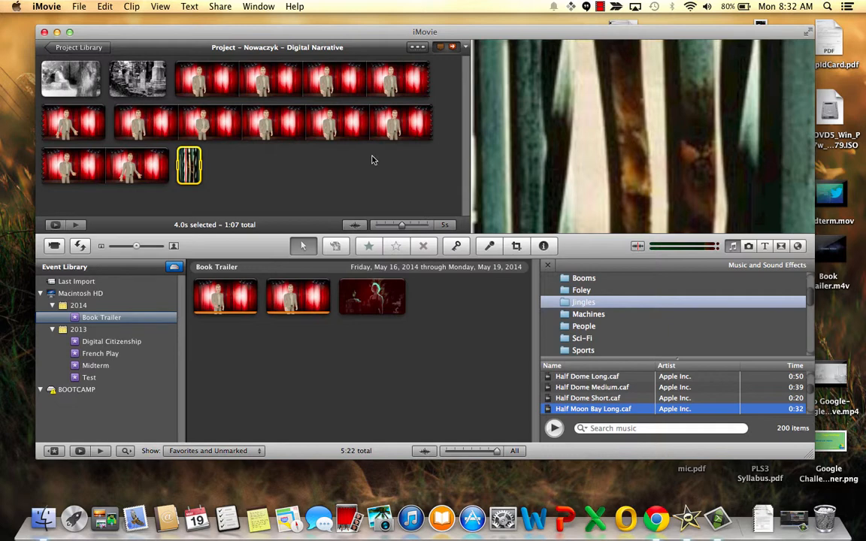
# Step: Check the Show Advanced Tools option in the general preferences and close the preferences
pyautogui.click(47, 6)
pyautogui.click(68, 37)
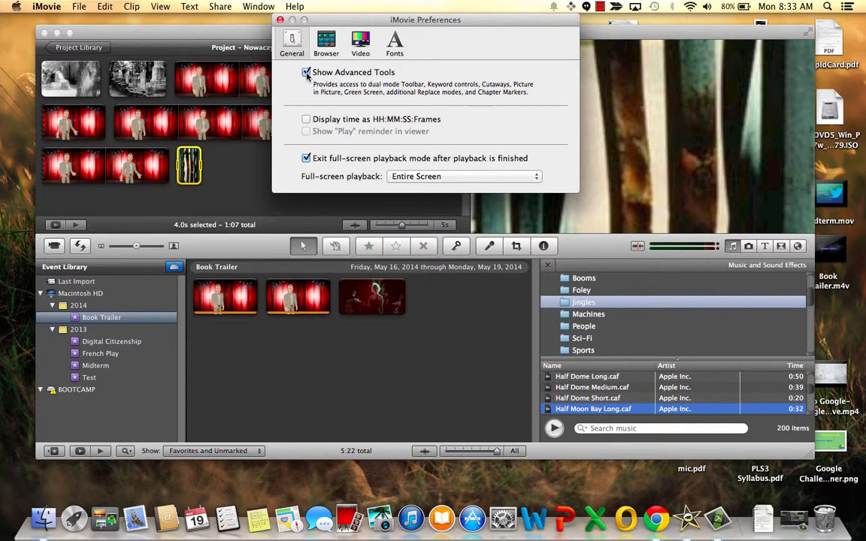
pyautogui.click(280, 19)
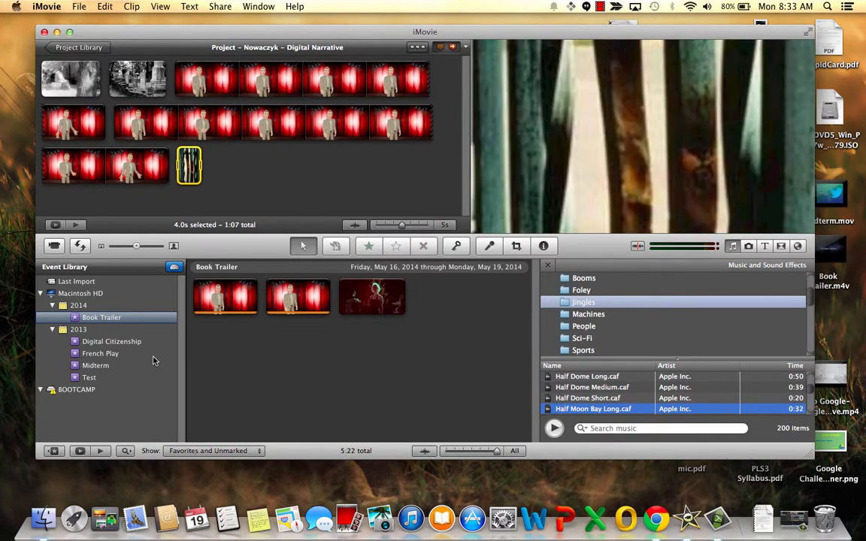
# Step: Add Sign.jpg from the English Project folder as a Picture in Picture over the first video clip in the project
pyautogui.click(45, 524)
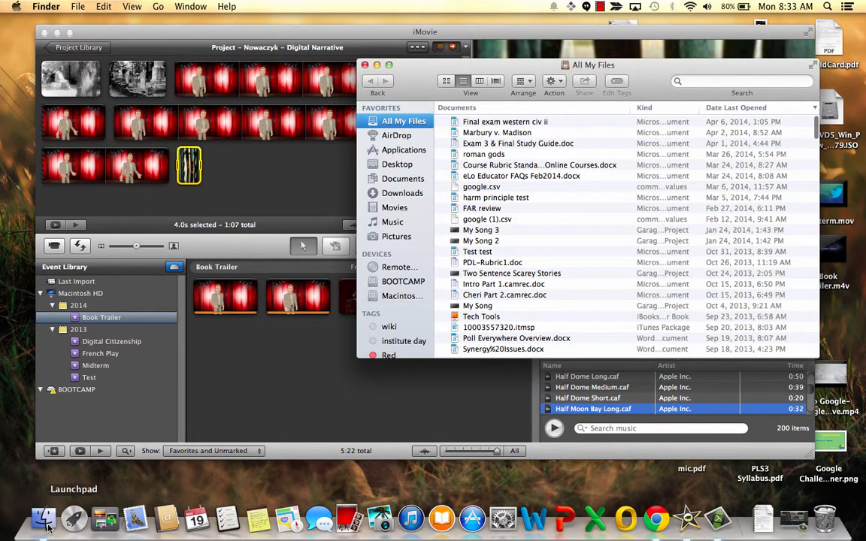
pyautogui.click(403, 179)
pyautogui.doubleClick(707, 250)
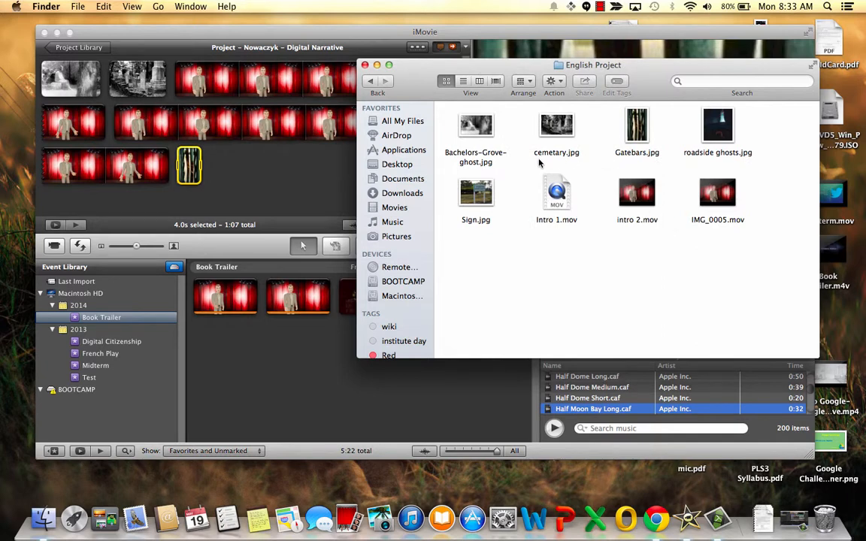
pyautogui.click(487, 196)
pyautogui.moveTo(487, 196); pyautogui.dragTo(275, 83)
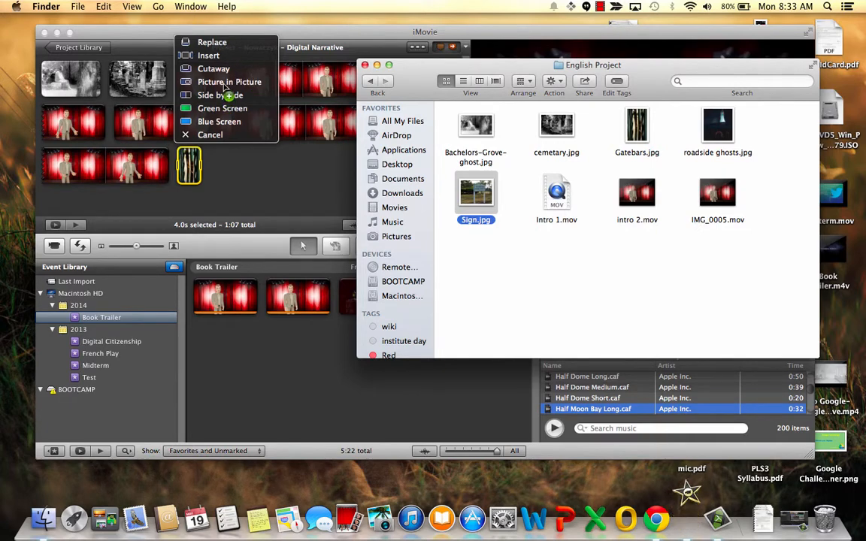
pyautogui.click(224, 88)
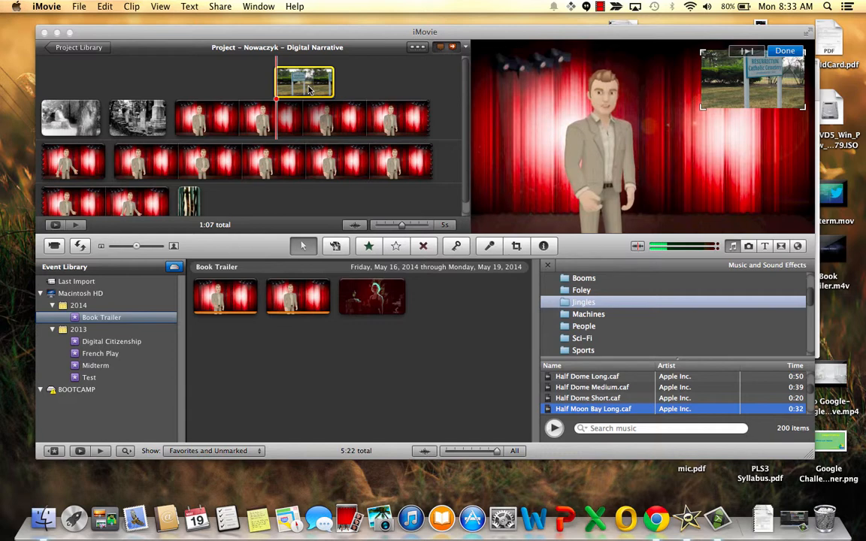
# Step: Look through the available titles and set the project theme to Newscast without automatically adding transitions and titles
pyautogui.click(767, 249)
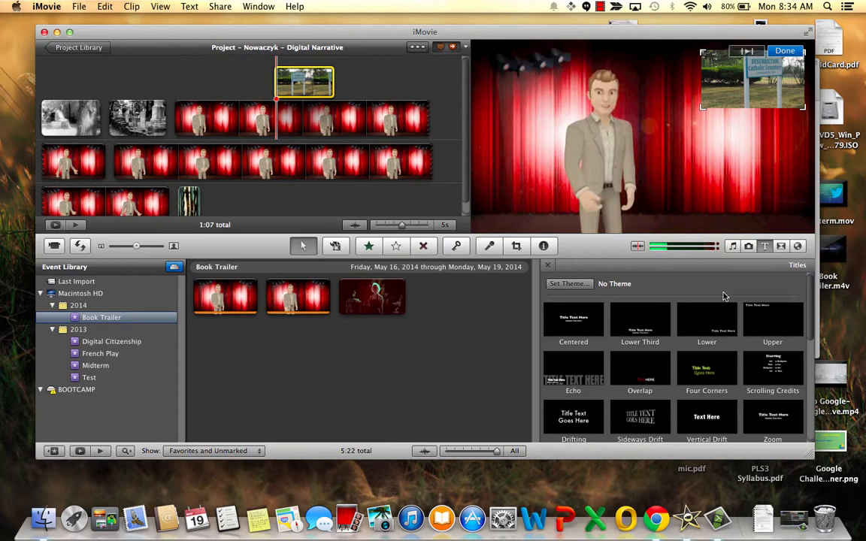
pyautogui.scroll(-5, 723, 296)
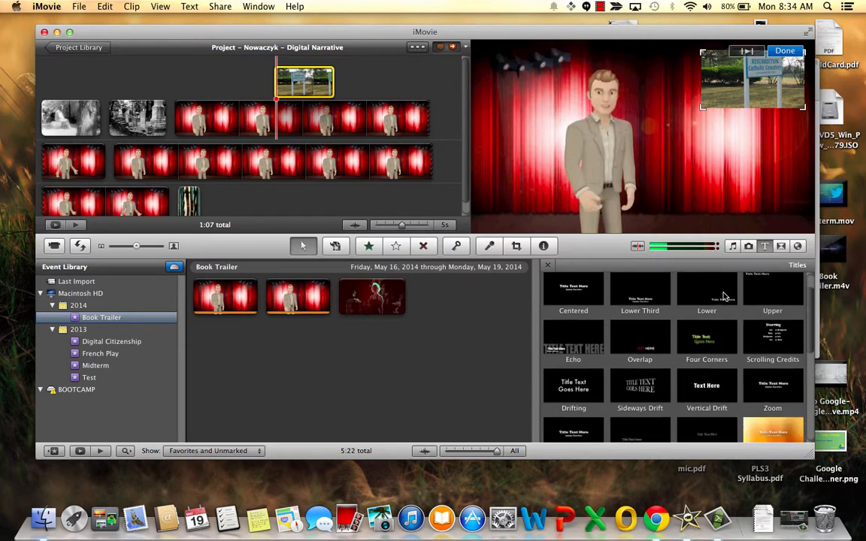
pyautogui.scroll(-5, 723, 296)
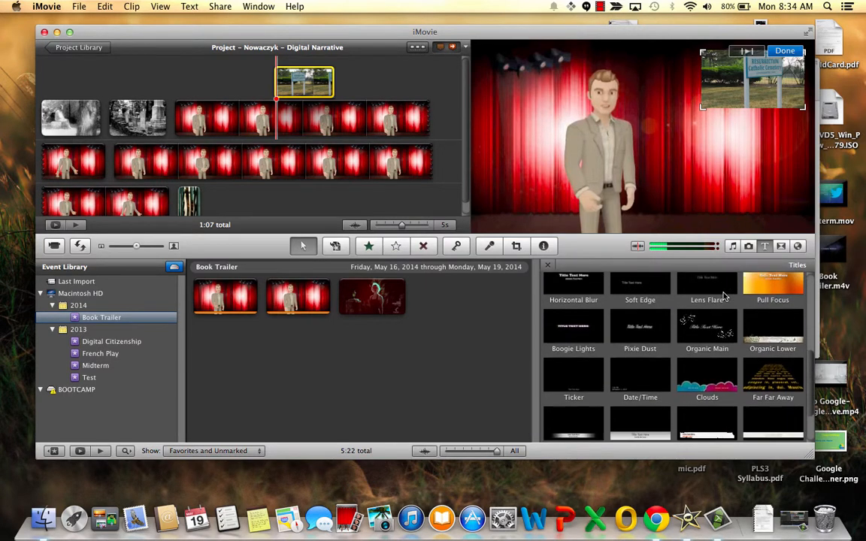
pyautogui.scroll(10, 724, 296)
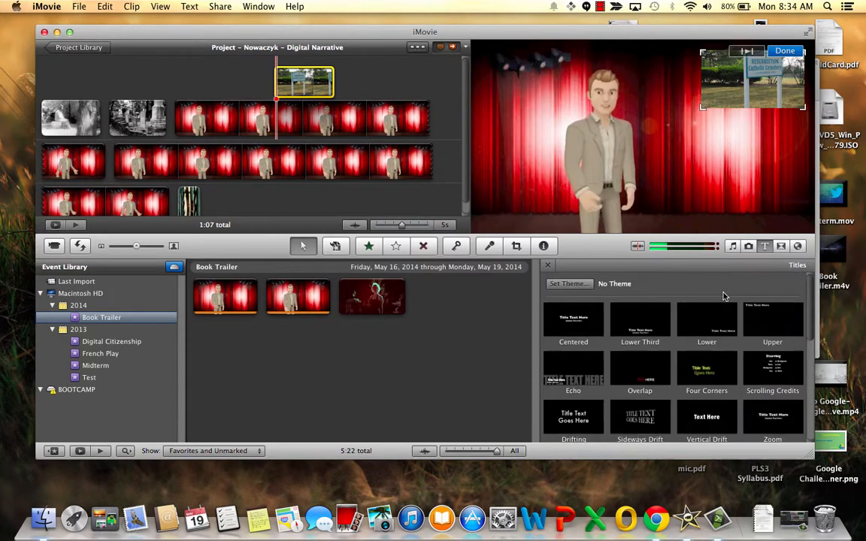
pyautogui.click(571, 285)
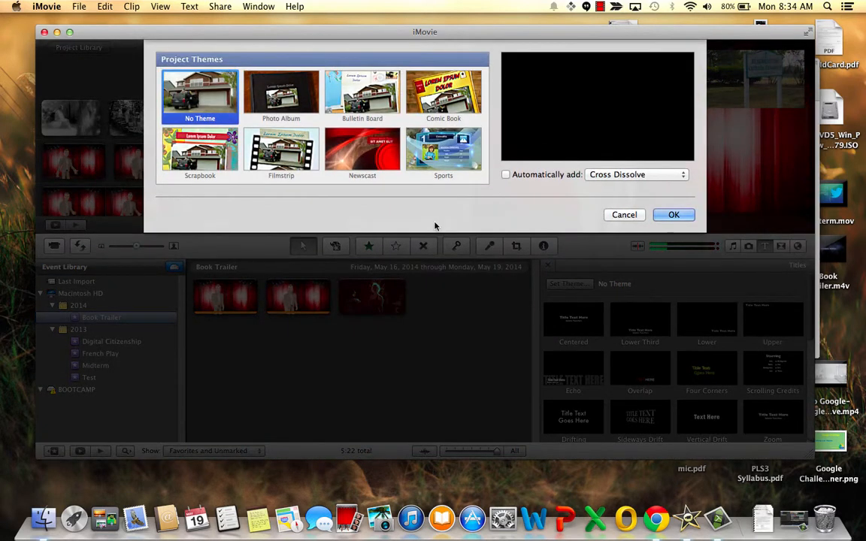
pyautogui.click(378, 161)
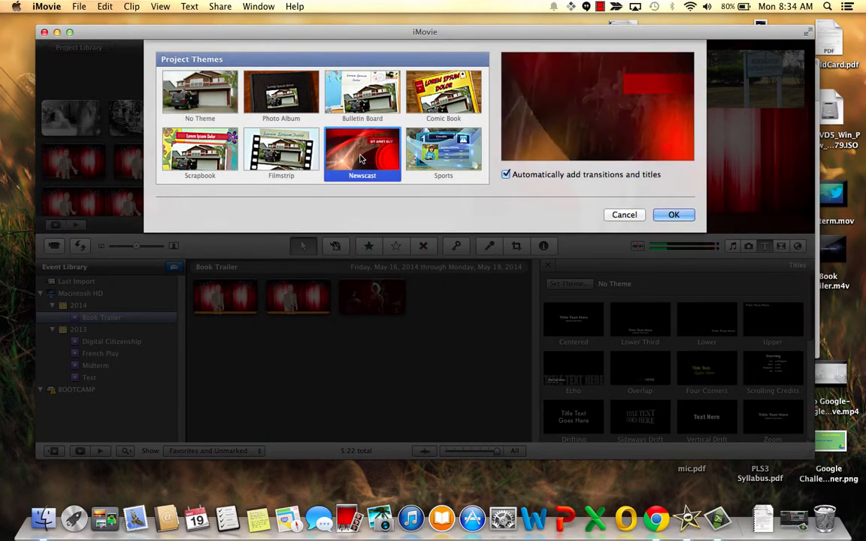
pyautogui.click(507, 175)
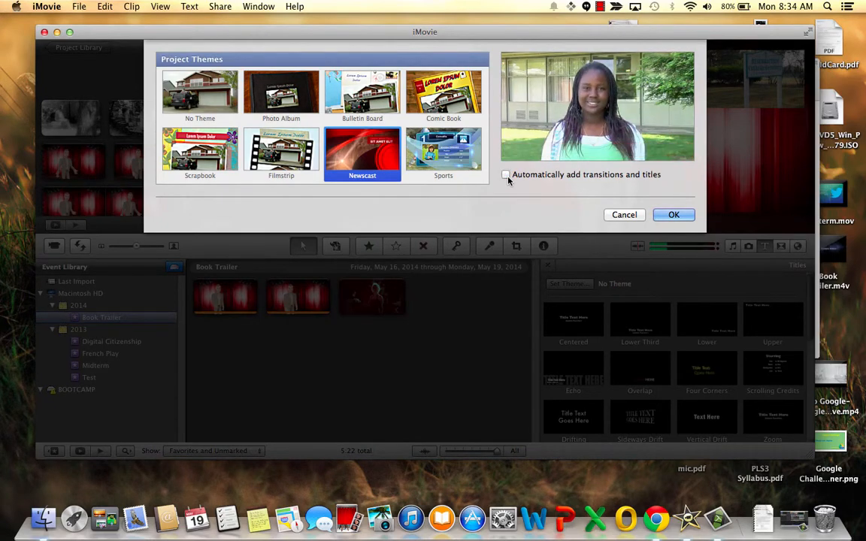
pyautogui.click(691, 217)
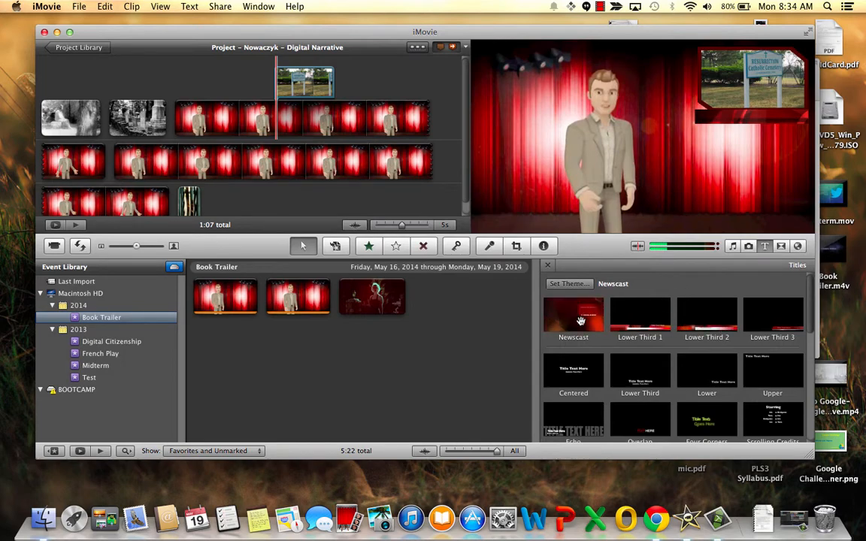
# Step: Add a Newscast title on a Gradient background at the start of the project, before the ghost photo, and play it back
pyautogui.moveTo(580, 321); pyautogui.dragTo(37, 107)
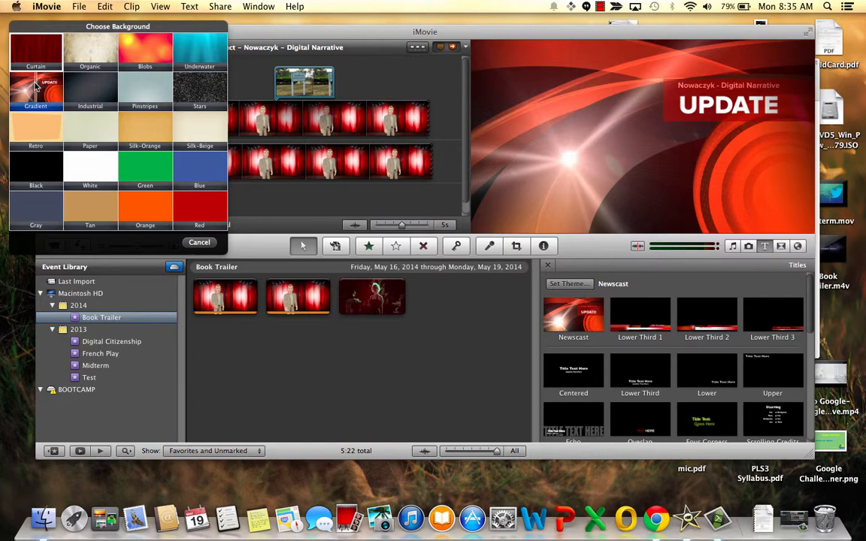
pyautogui.click(35, 87)
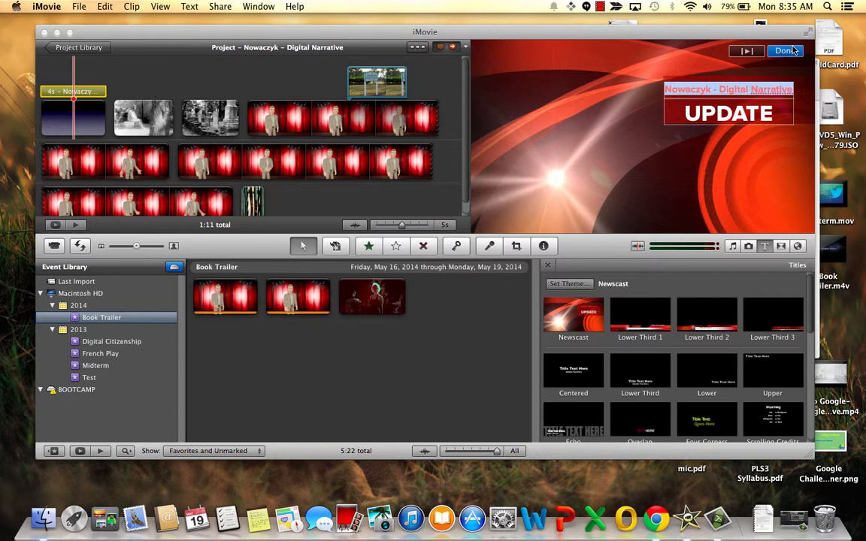
pyautogui.click(714, 44)
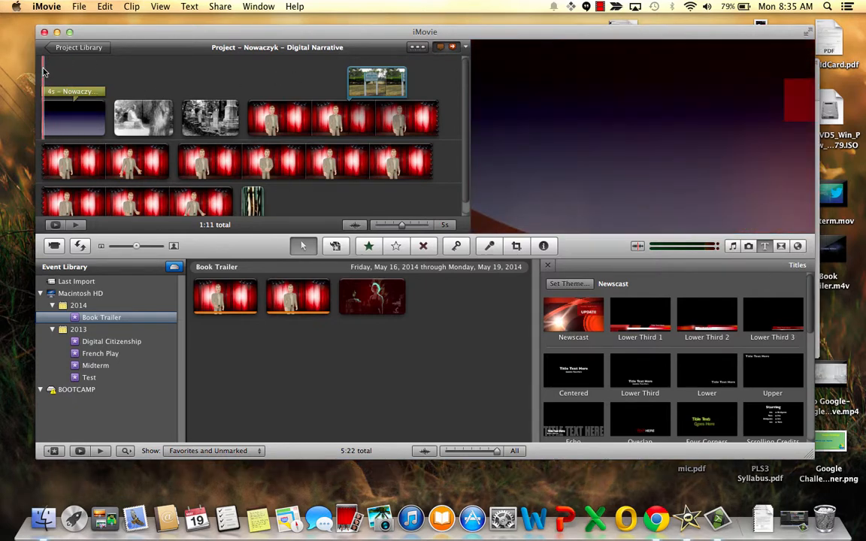
pyautogui.press('space')
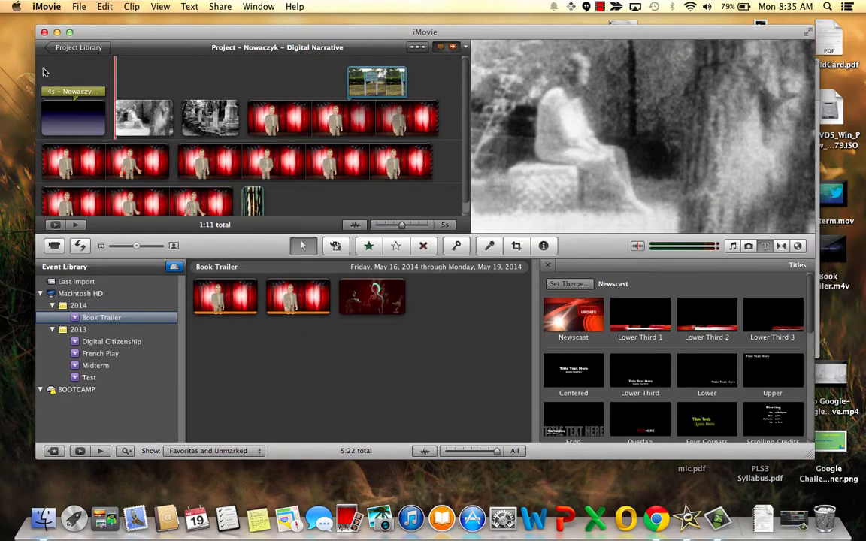
pyautogui.press('space')
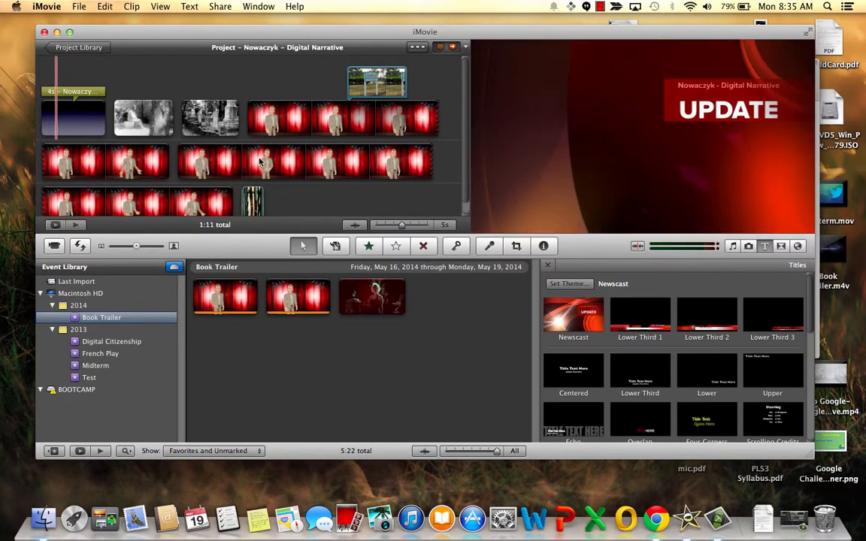
# Step: Add a Newscast 1 transition between the ghost photo and the cemetery photo, and play it back
pyautogui.scroll(-3, 638, 318)
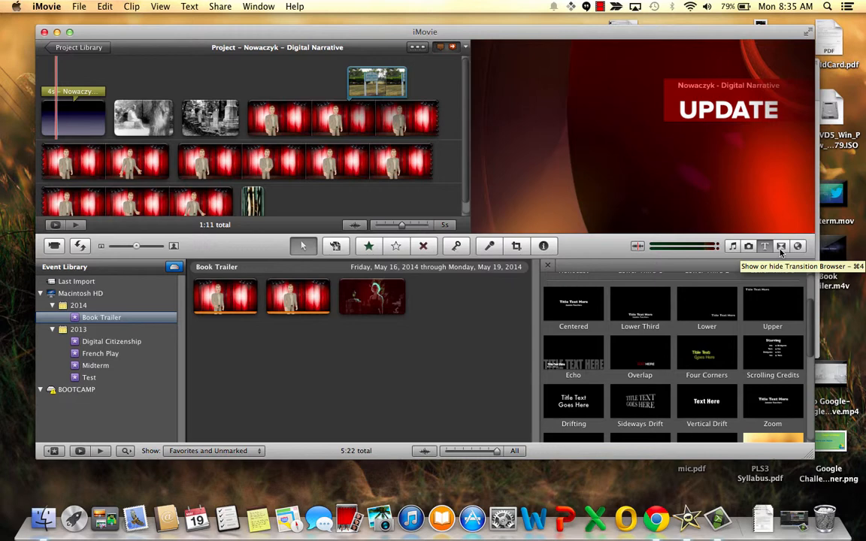
pyautogui.scroll(3, 773, 331)
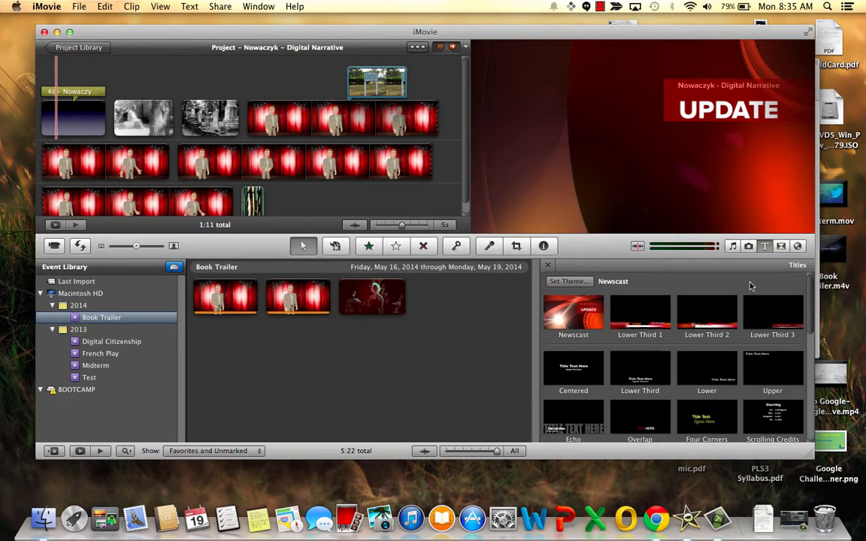
pyautogui.click(782, 247)
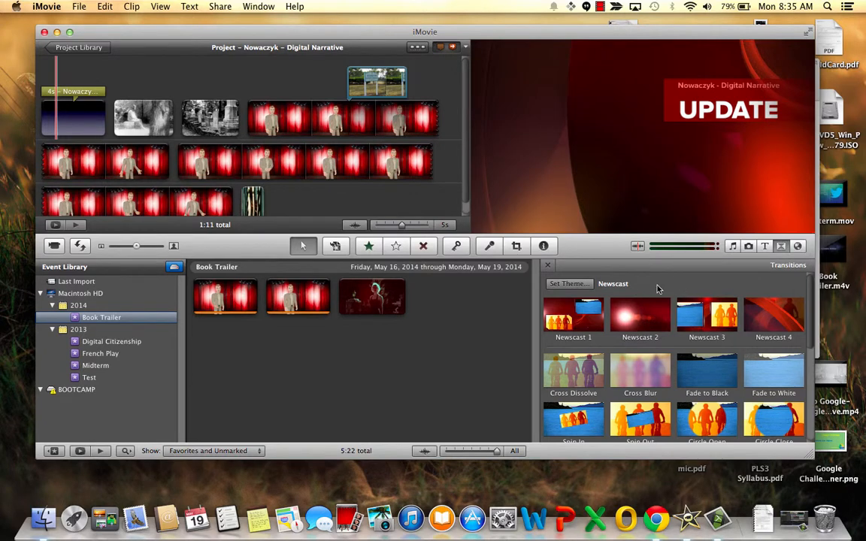
pyautogui.scroll(-10, 660, 309)
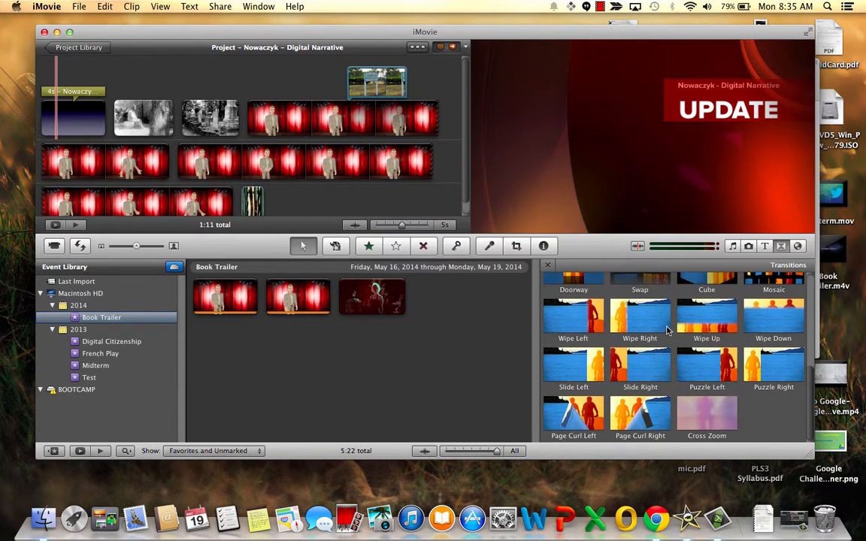
pyautogui.scroll(2, 666, 331)
pyautogui.scroll(5, 666, 331)
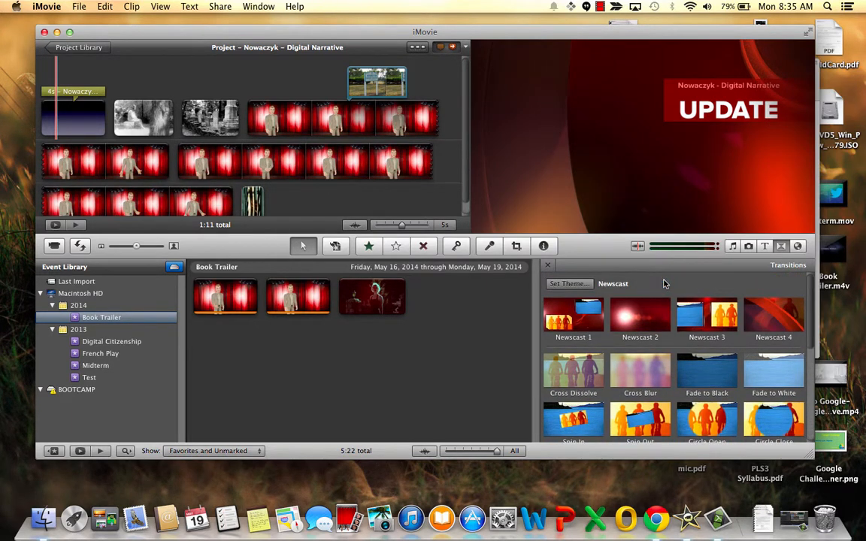
pyautogui.moveTo(574, 317)
pyautogui.mouseDown()
pyautogui.moveTo(425, 252)
pyautogui.moveTo(335, 186)
pyautogui.moveTo(202, 119)
pyautogui.moveTo(176, 123)
pyautogui.mouseUp()
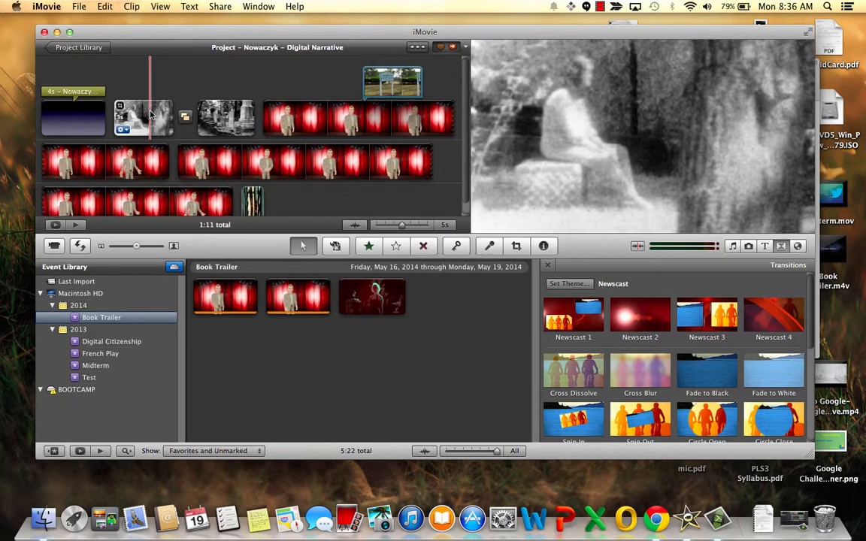
pyautogui.press('space')
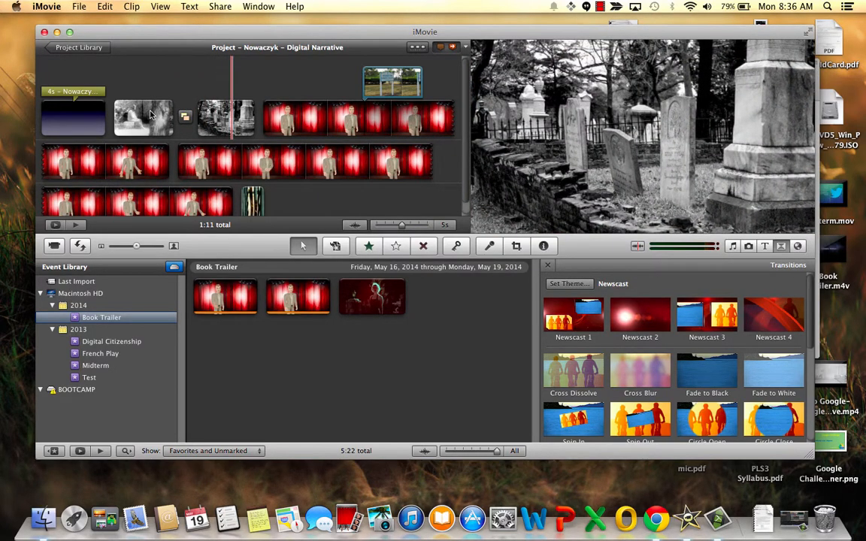
pyautogui.press('space')
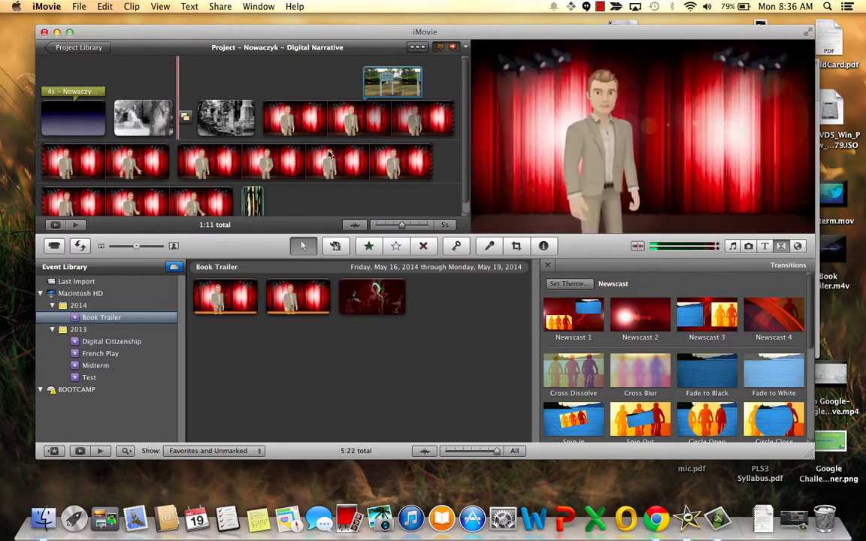
# Step: Find Harbor.caf among the Jingles sound effects, preview it, and add it as an audio track starting at the project's opening title clip
pyautogui.click(733, 249)
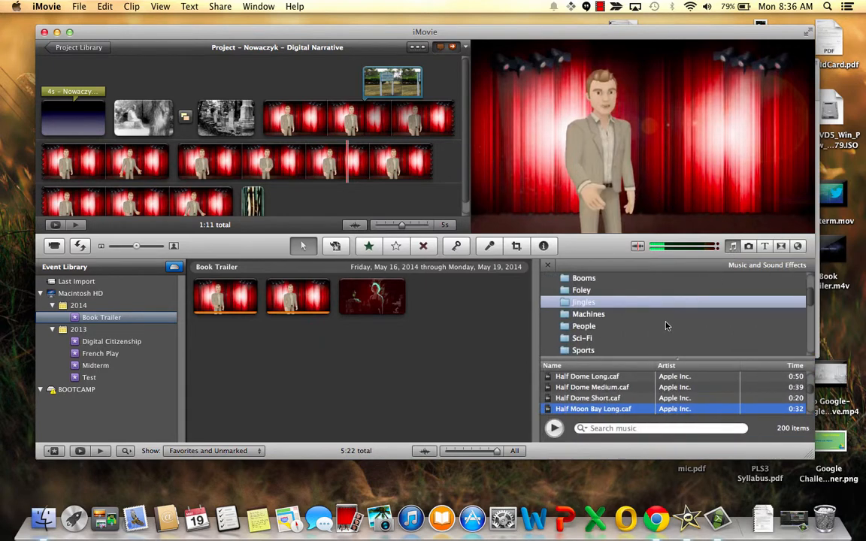
pyautogui.scroll(3, 624, 329)
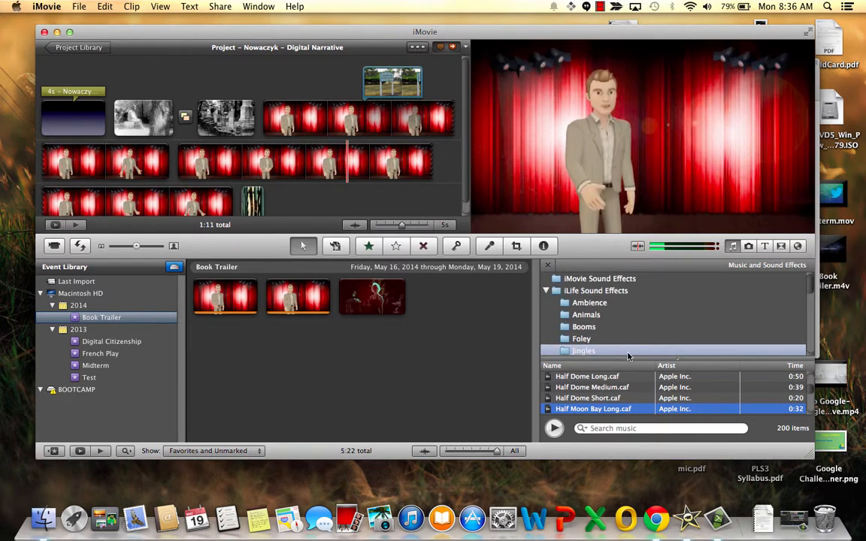
pyautogui.scroll(-3, 629, 354)
pyautogui.scroll(-2, 710, 406)
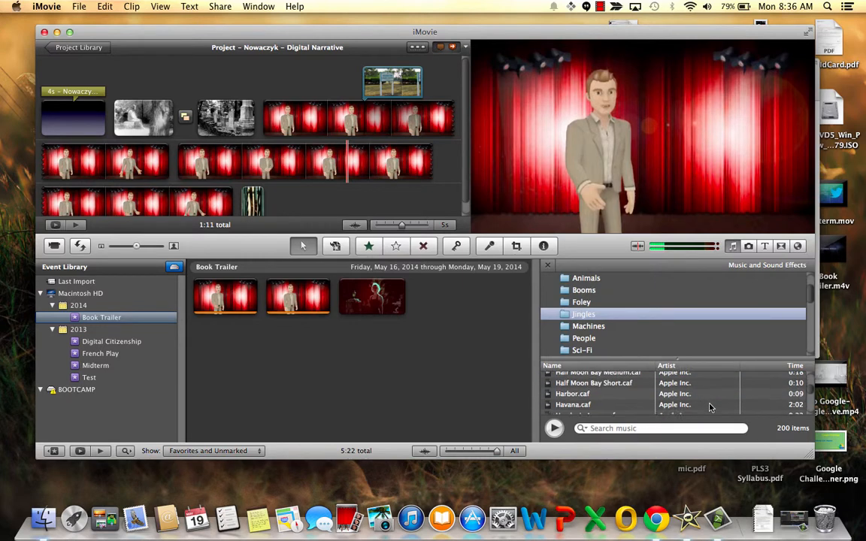
pyautogui.scroll(-3, 709, 407)
pyautogui.scroll(3, 710, 407)
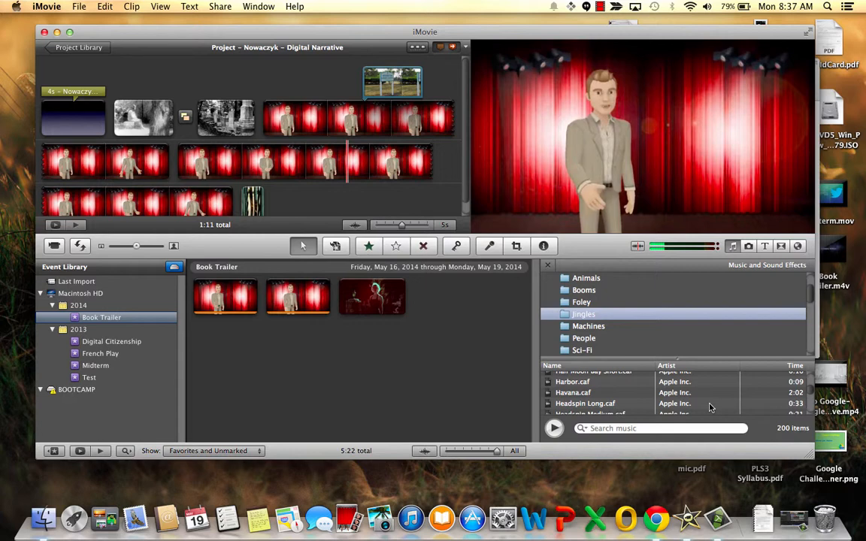
pyautogui.click(570, 383)
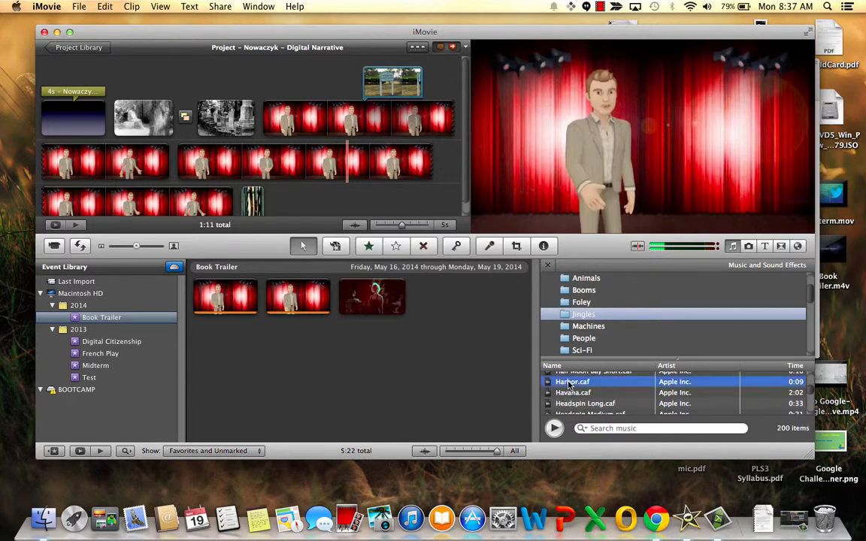
pyautogui.click(554, 429)
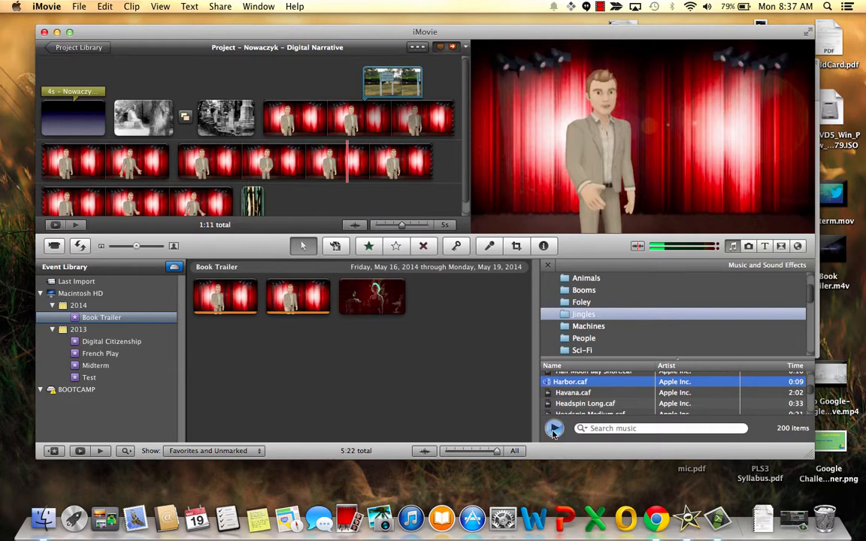
pyautogui.click(555, 431)
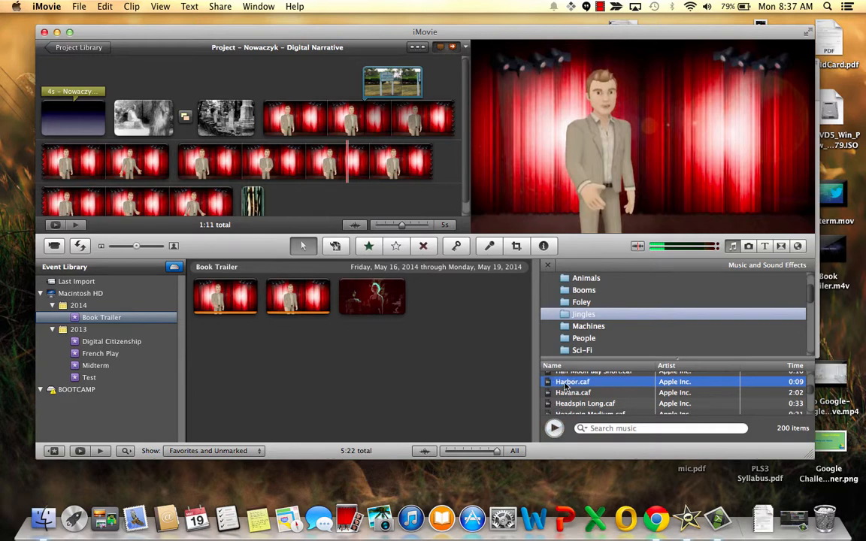
pyautogui.moveTo(566, 385); pyautogui.dragTo(45, 134)
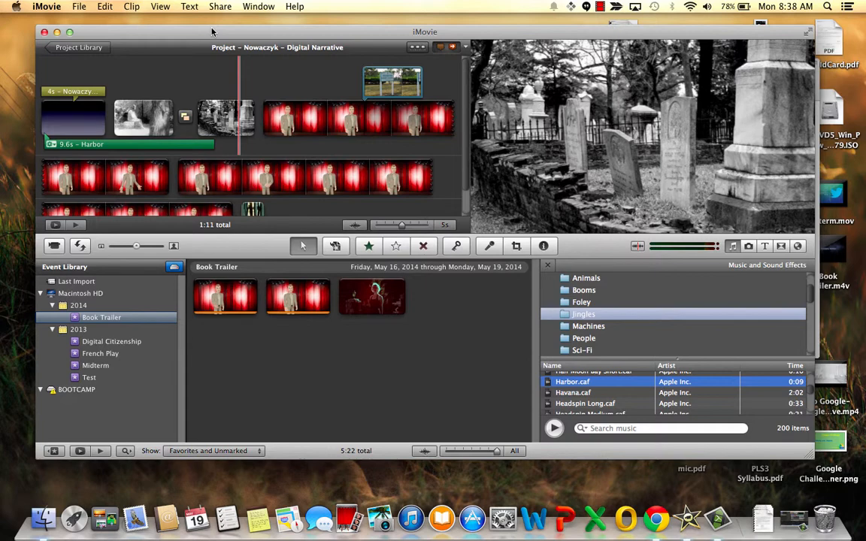
# Step: Start exporting the finished project as a movie with Export Movie
pyautogui.click(79, 7)
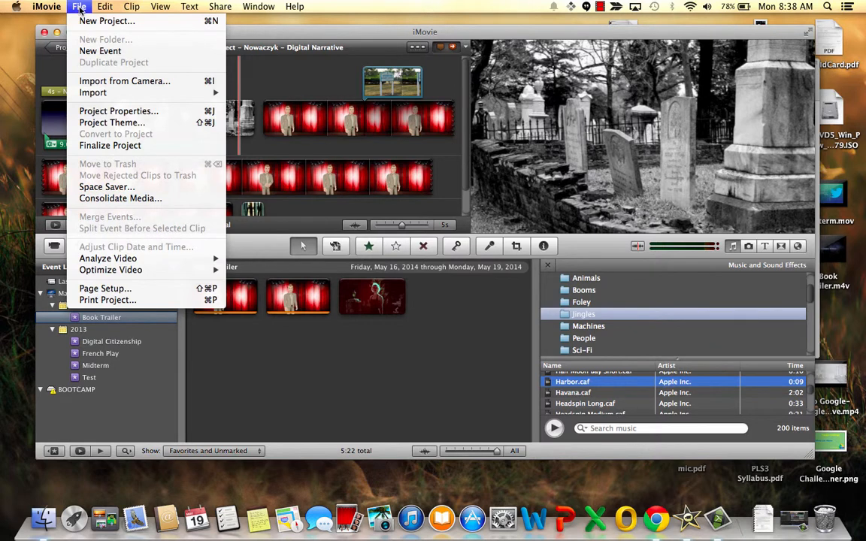
pyautogui.moveTo(219, 10)
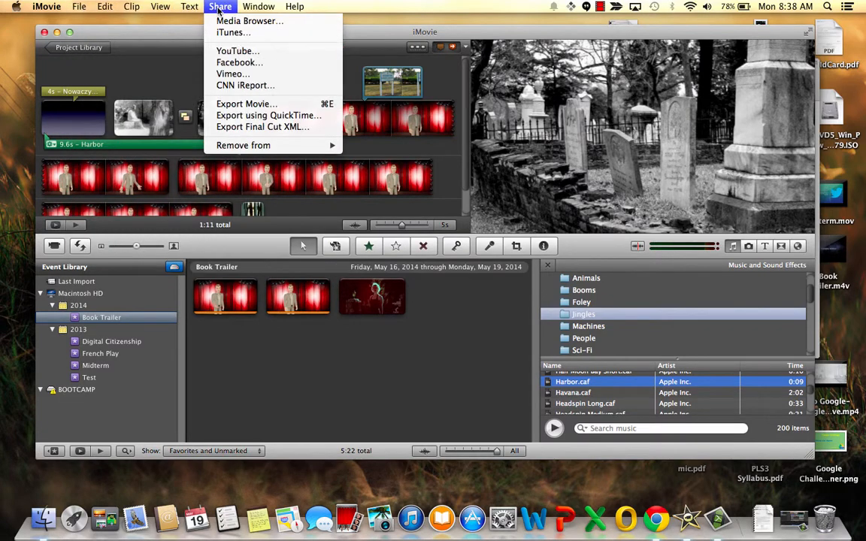
pyautogui.click(271, 104)
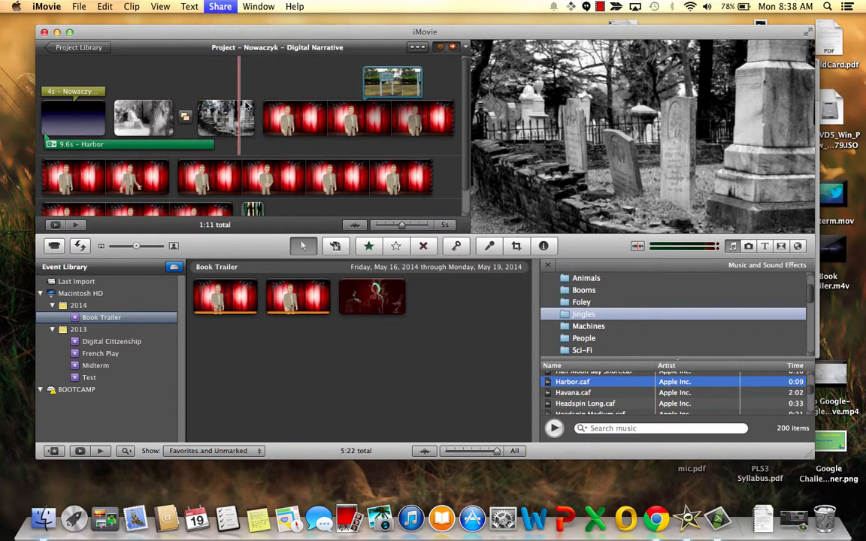